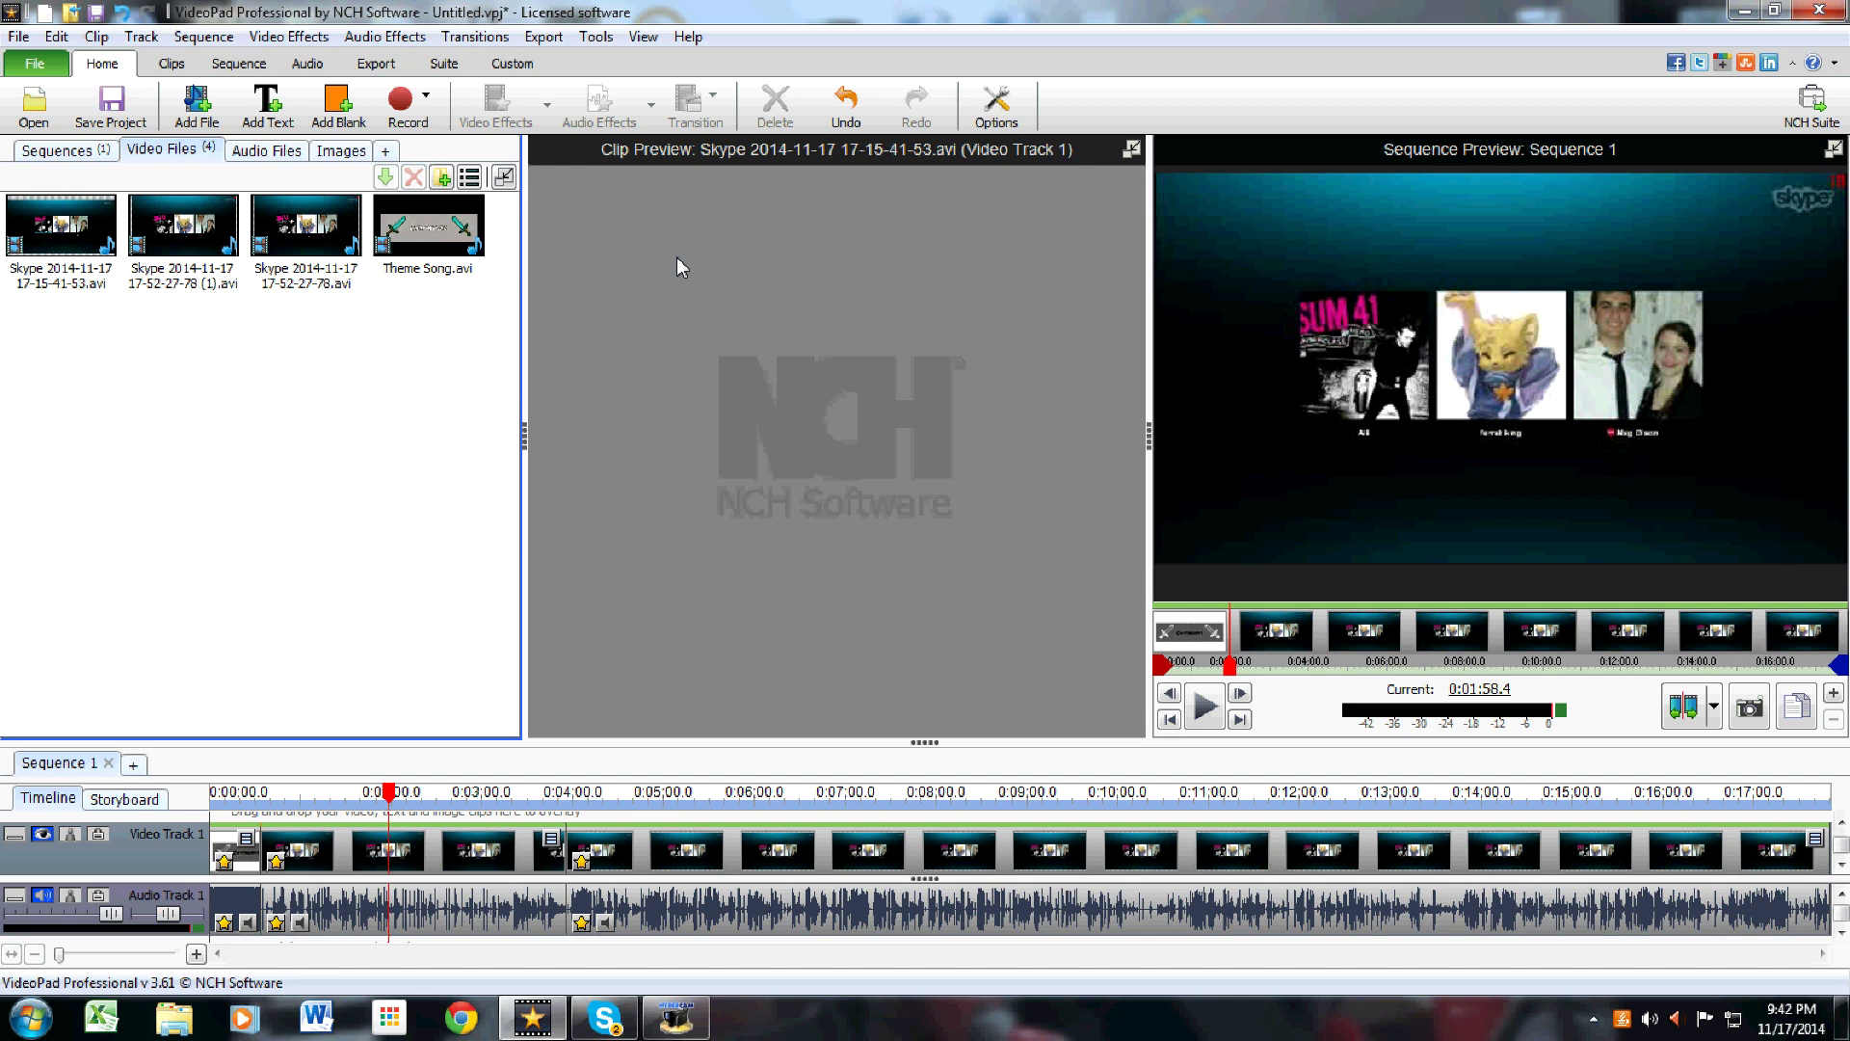
Step: Preview Theme Song.avi, stepping through the neighbouring clips and returning to it
click(426, 214)
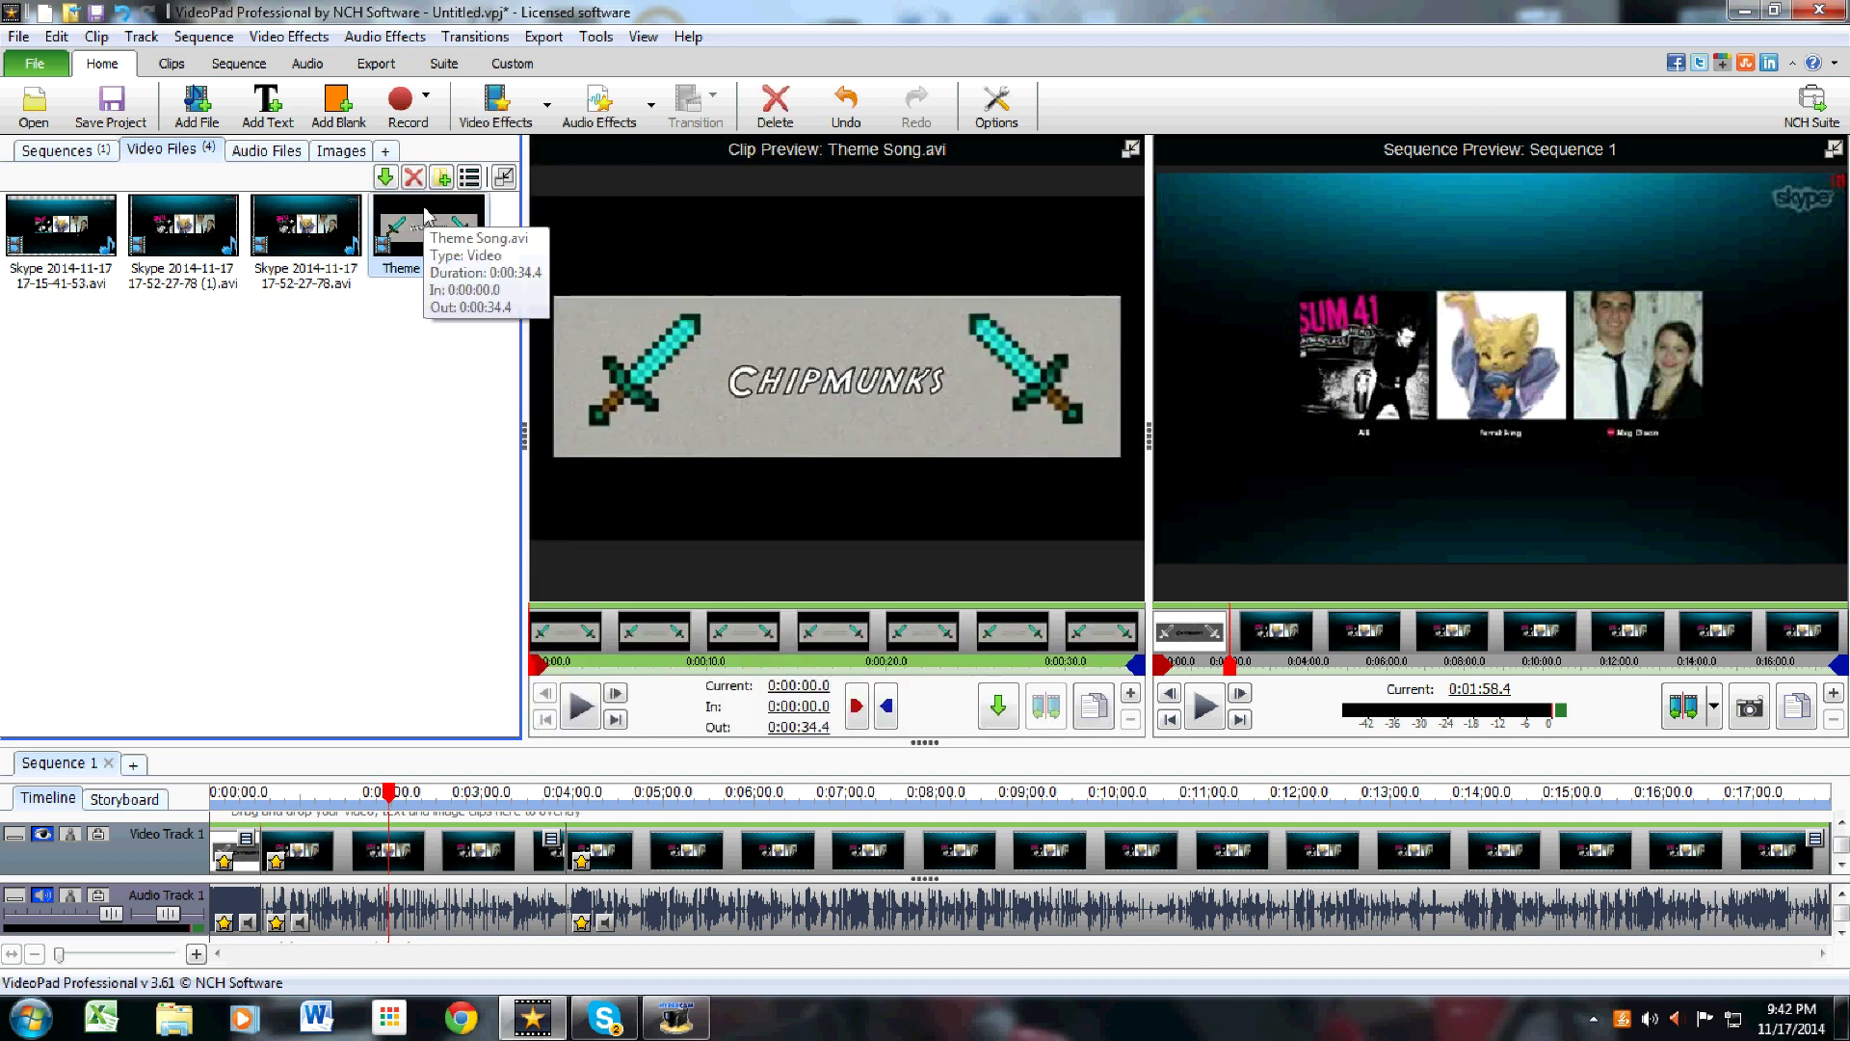
key(Left)
key(Left)
key(Left)
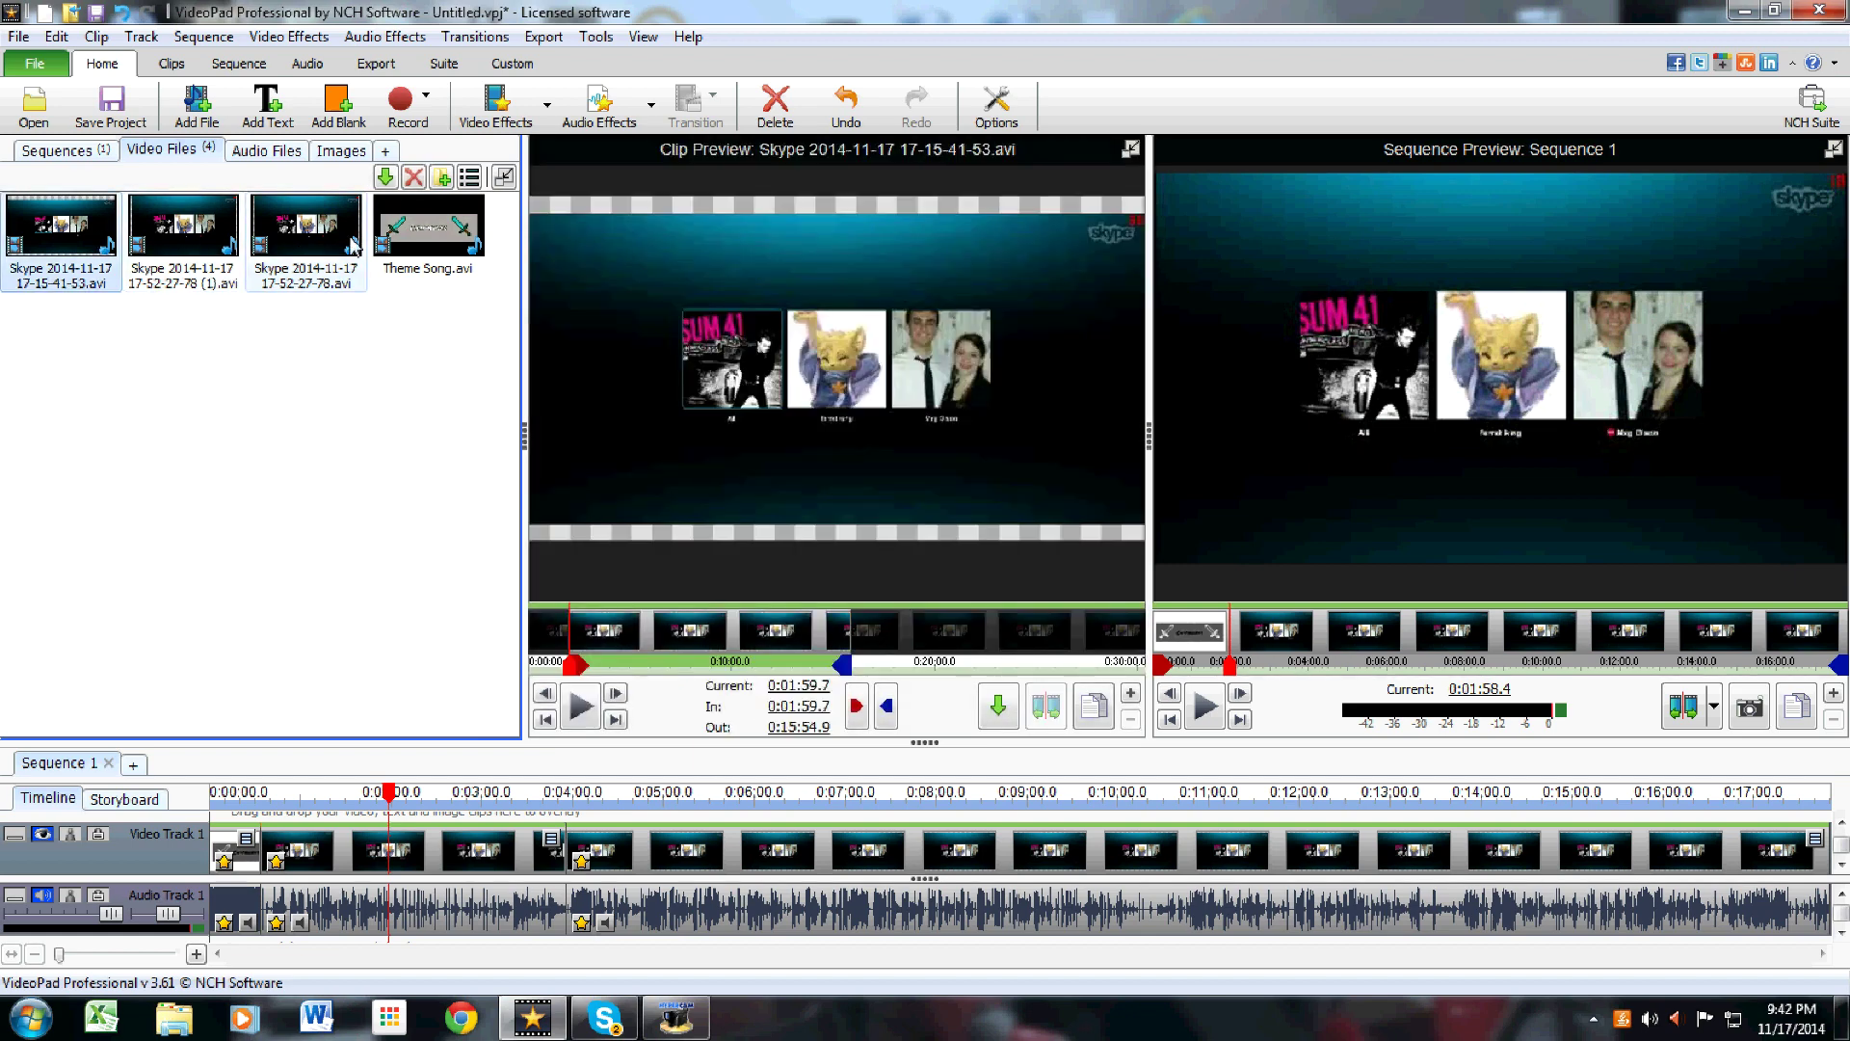
click(419, 225)
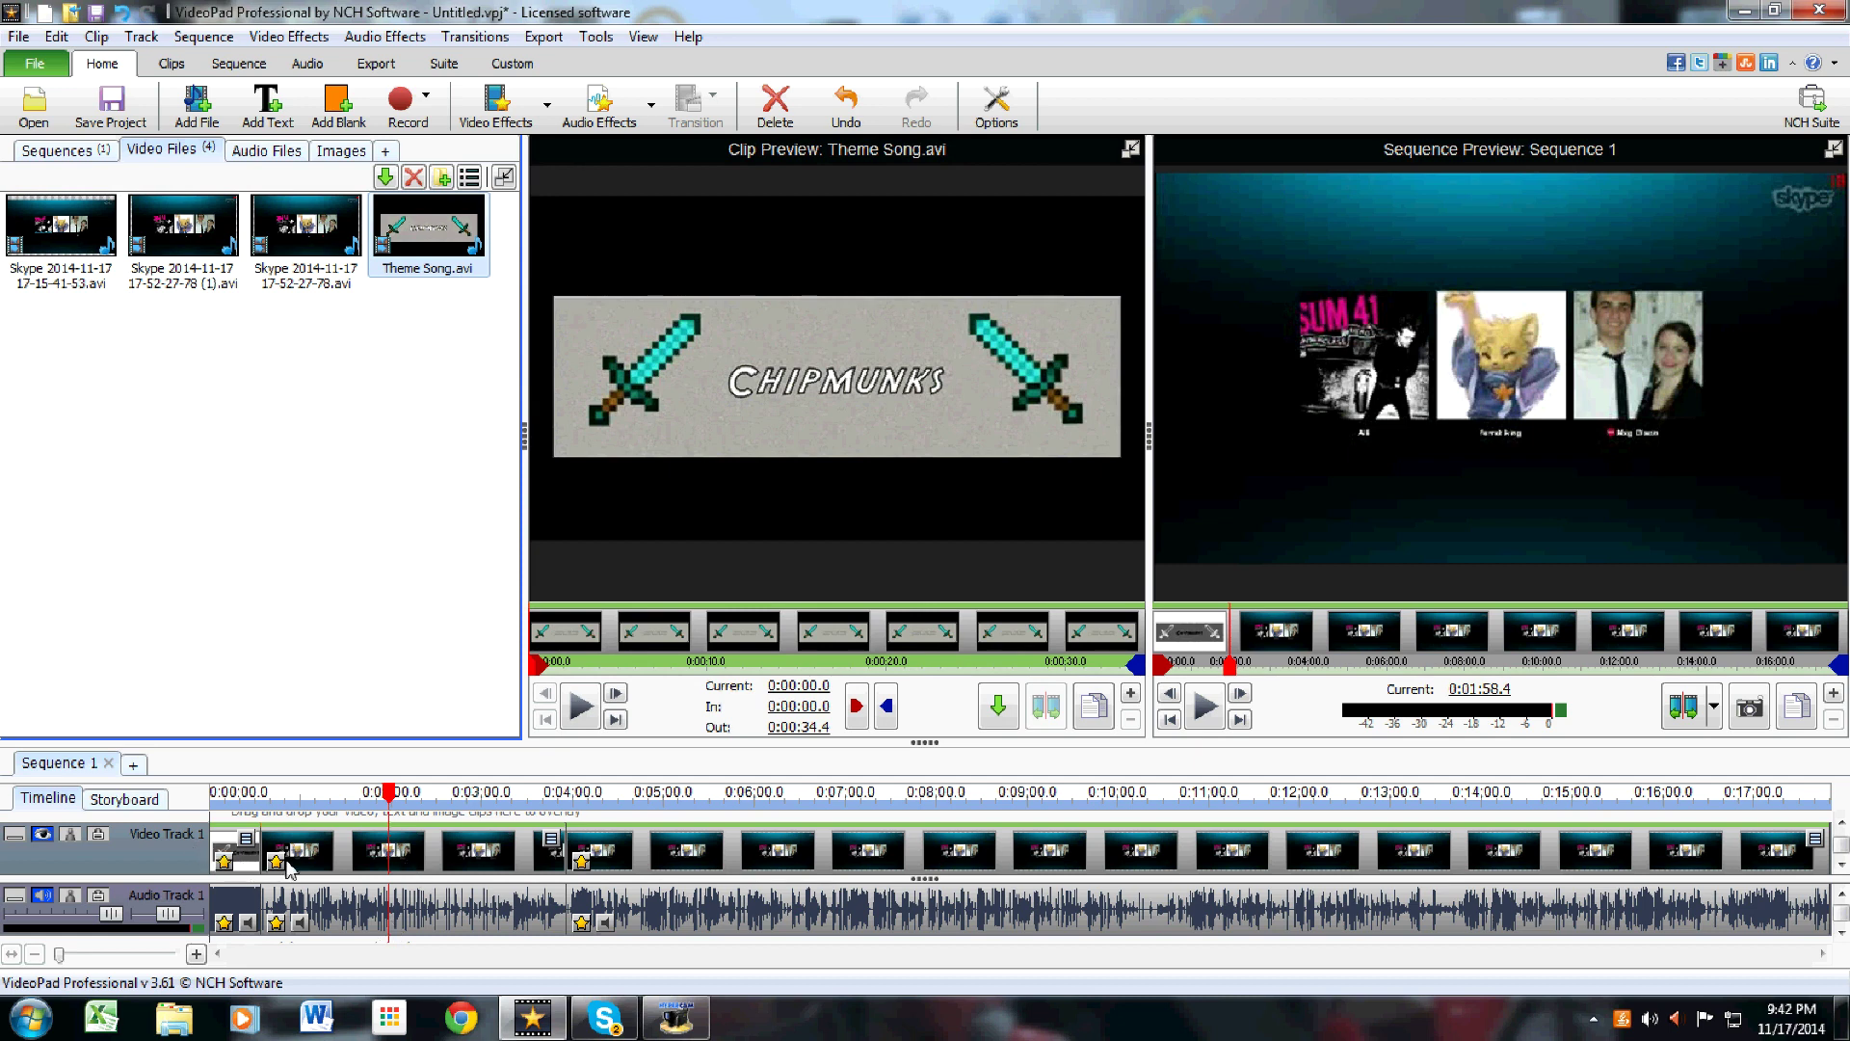
Step: Record a roughly 3.6-second audio clip, My Audio - 0013.wav, with Record Audio
click(413, 117)
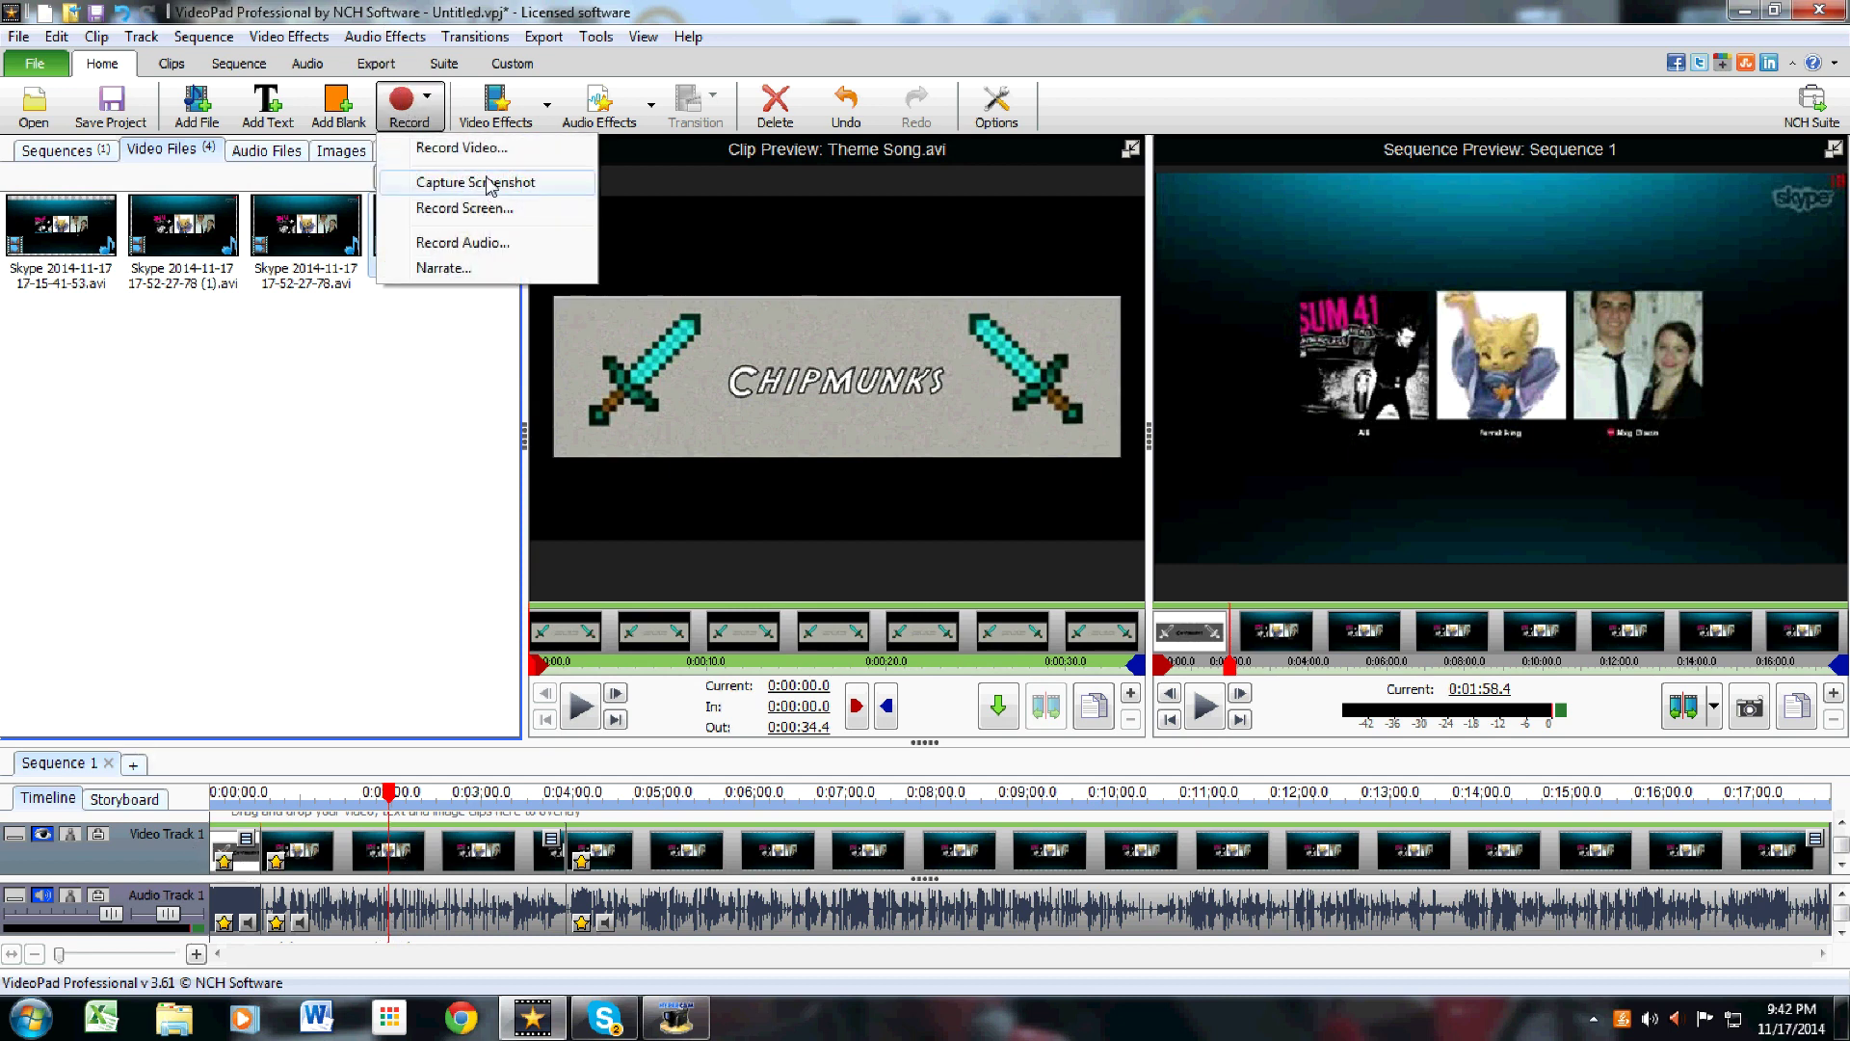
click(488, 242)
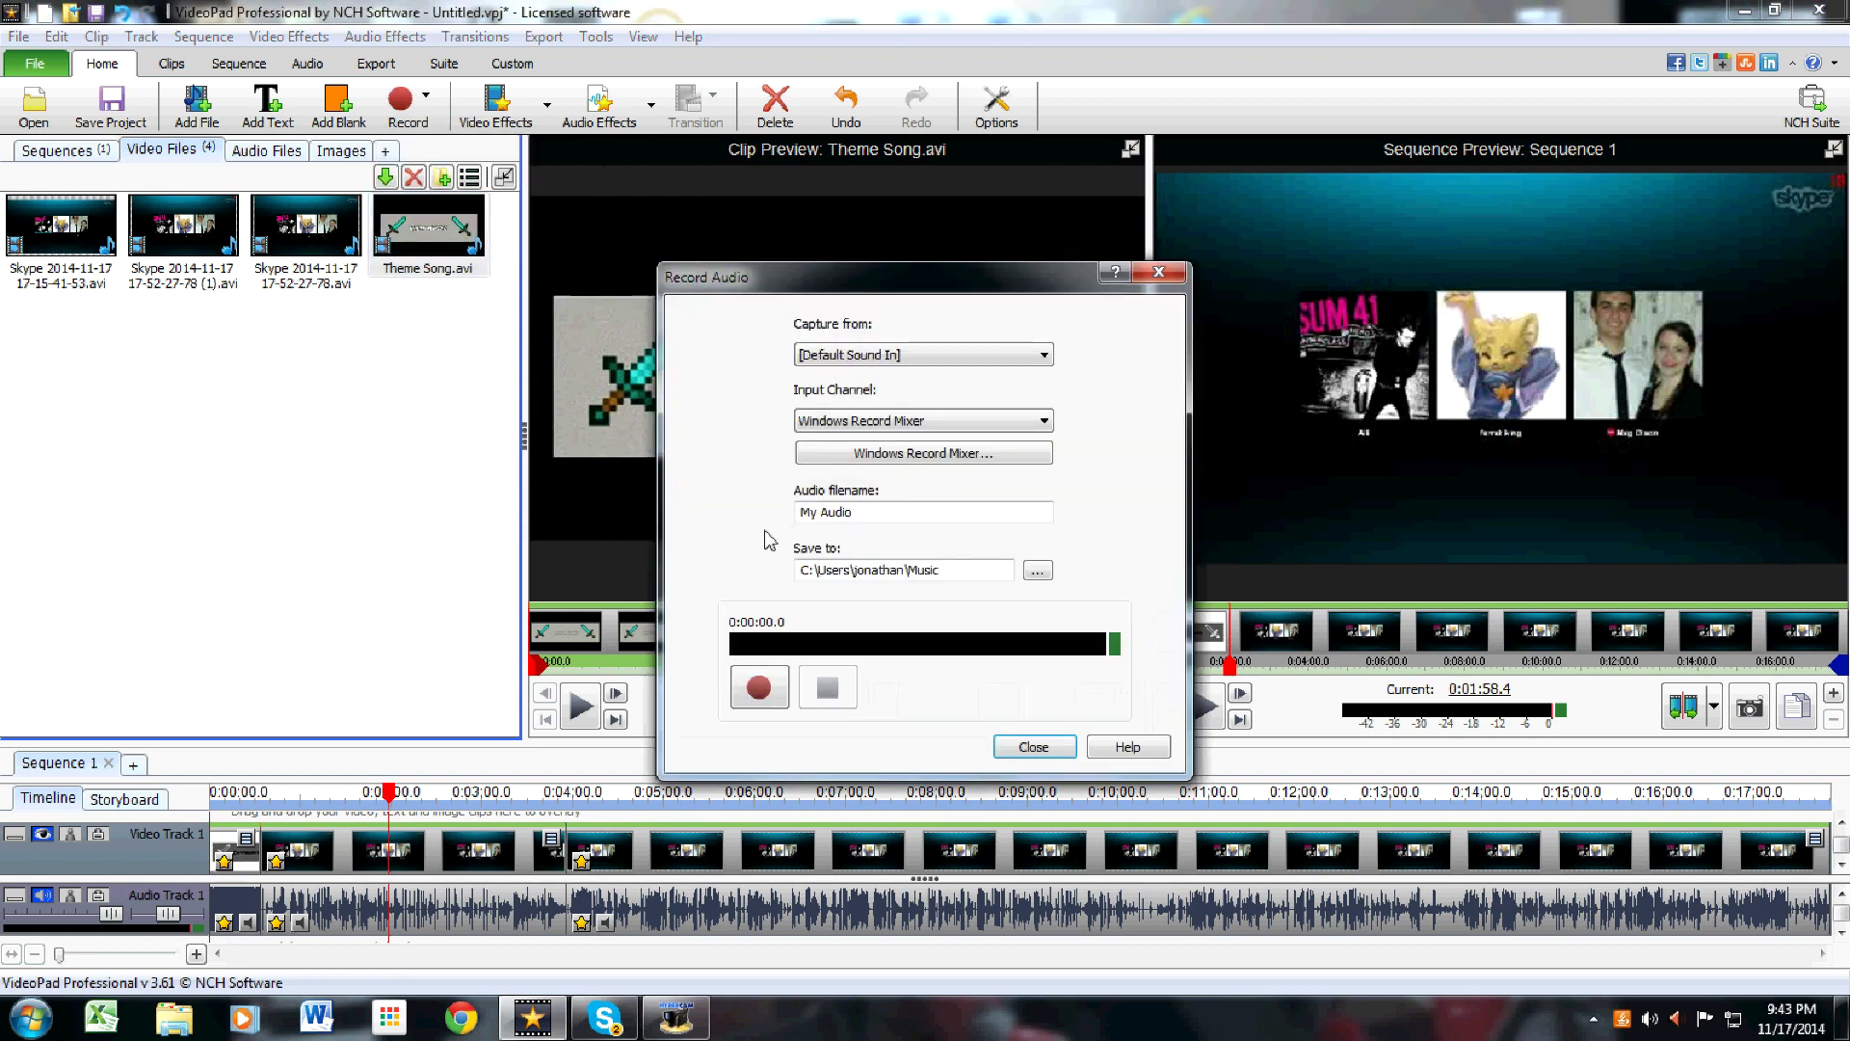
click(760, 687)
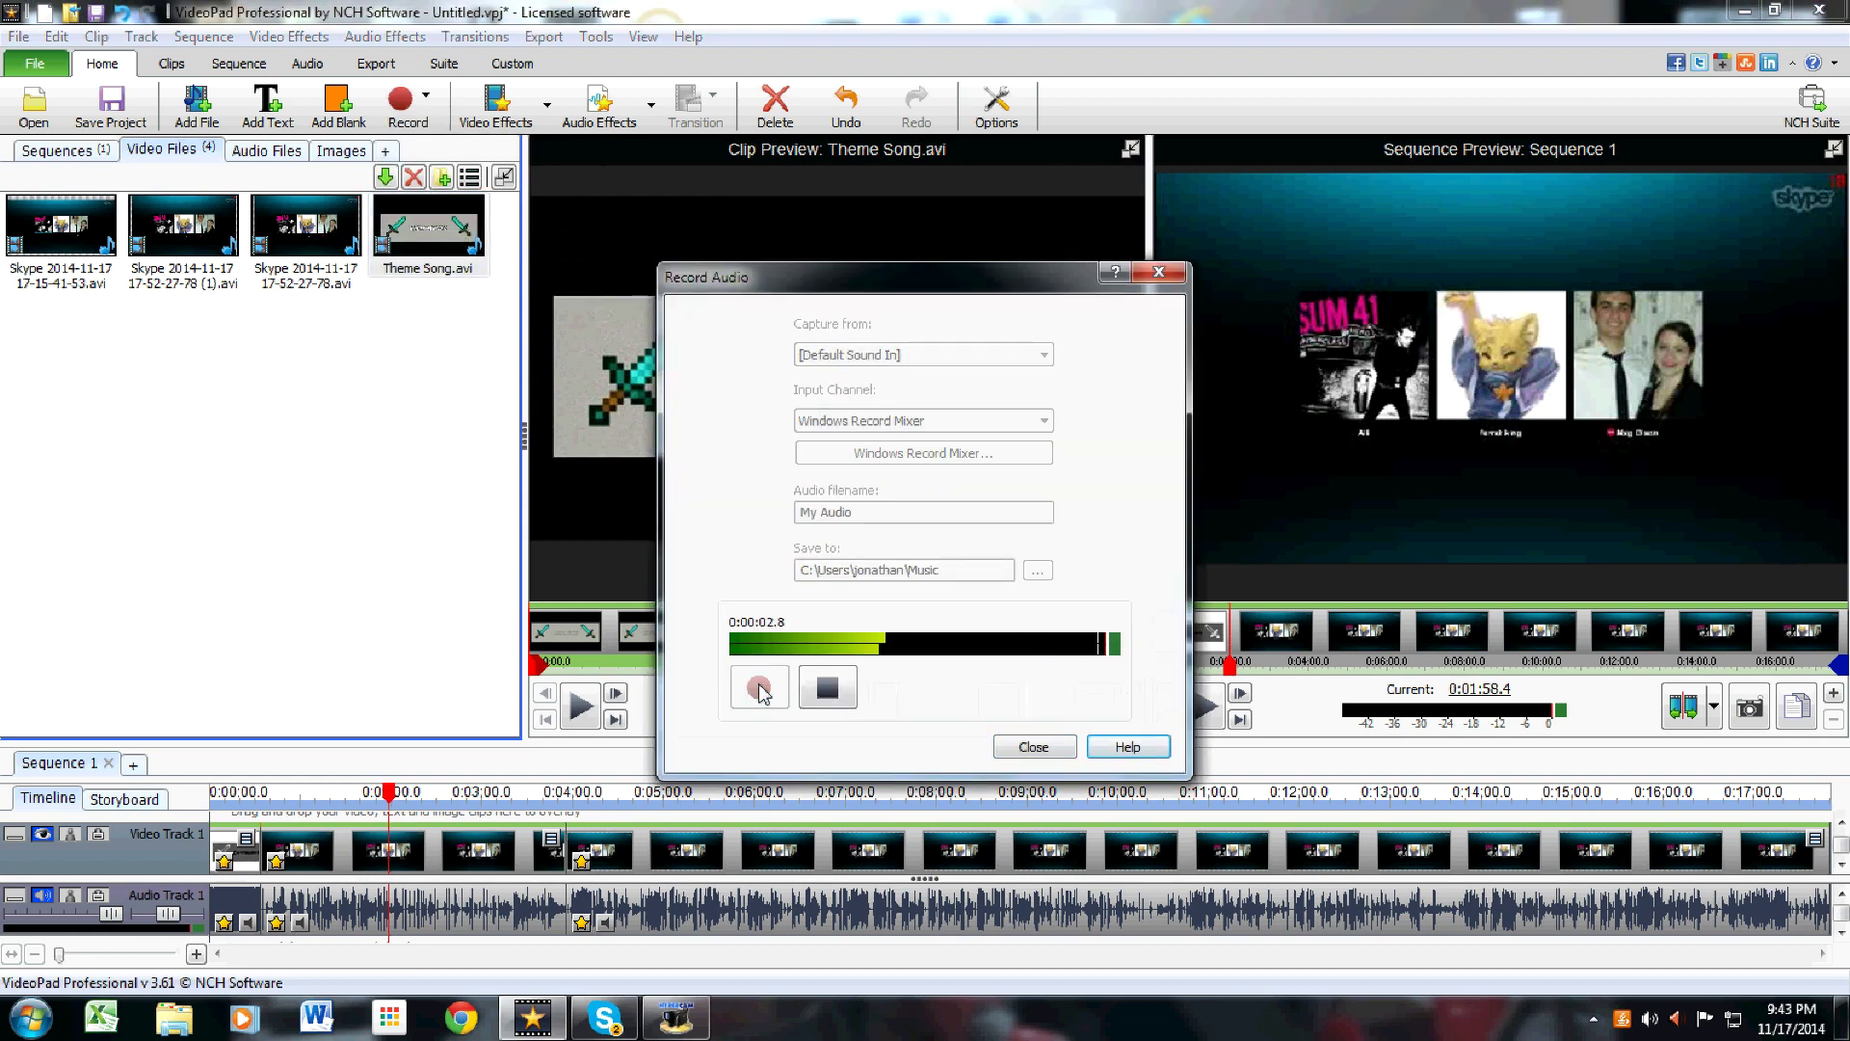
click(826, 688)
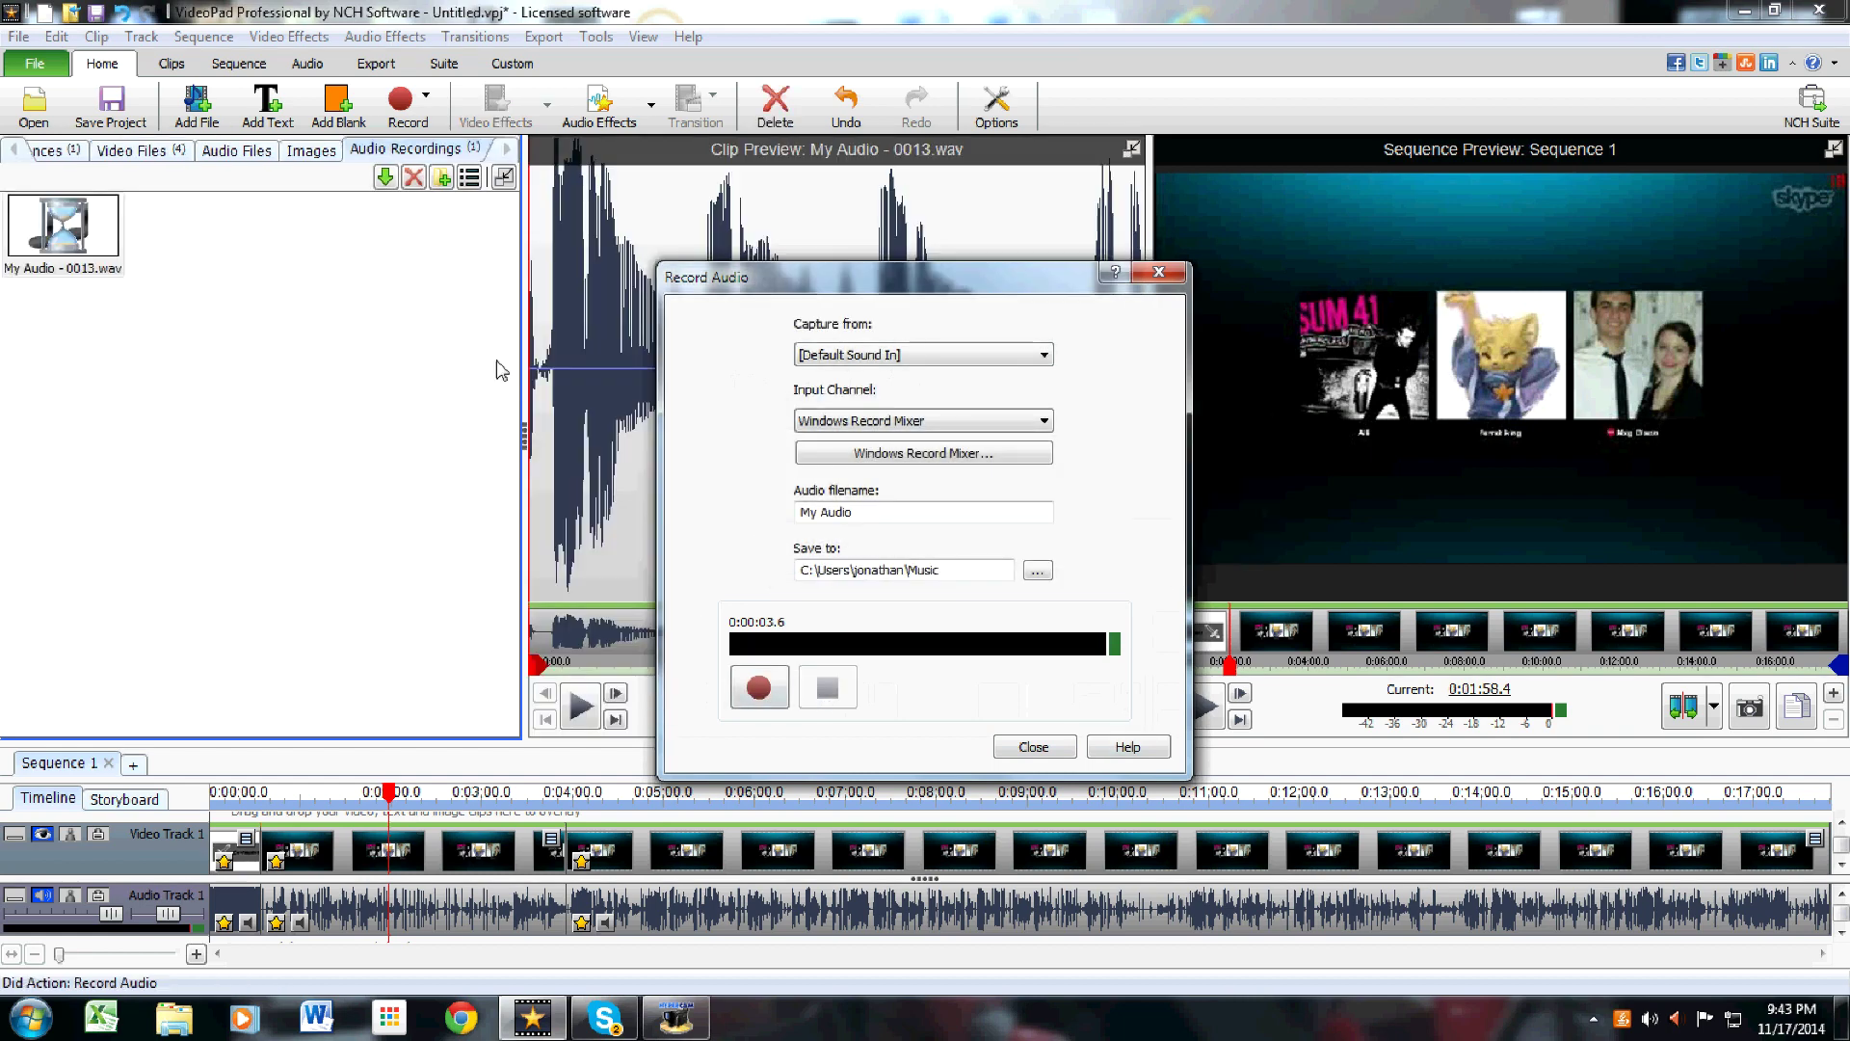
click(1036, 746)
Step: Place My Audio - 0013.wav on a new Audio Track 2 and check it with the playhead
drag(65, 228, 412, 937)
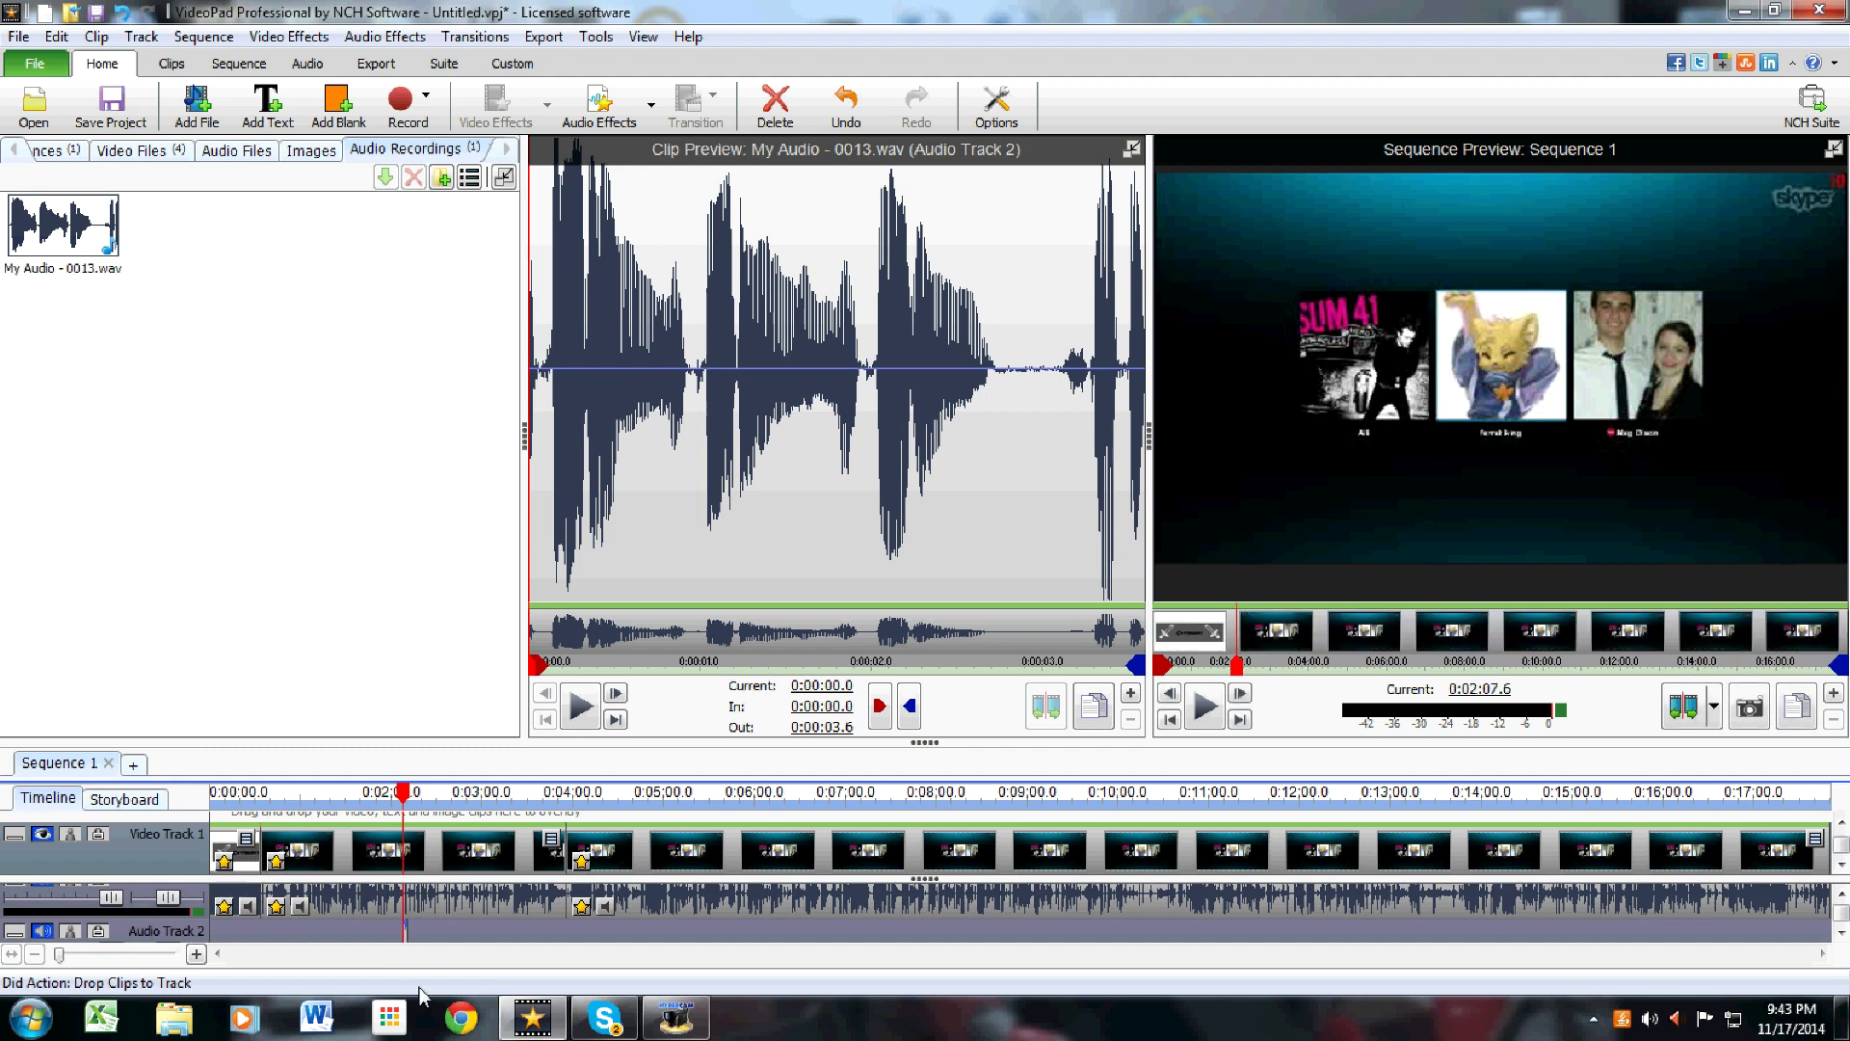
scroll(413, 937, down, 1)
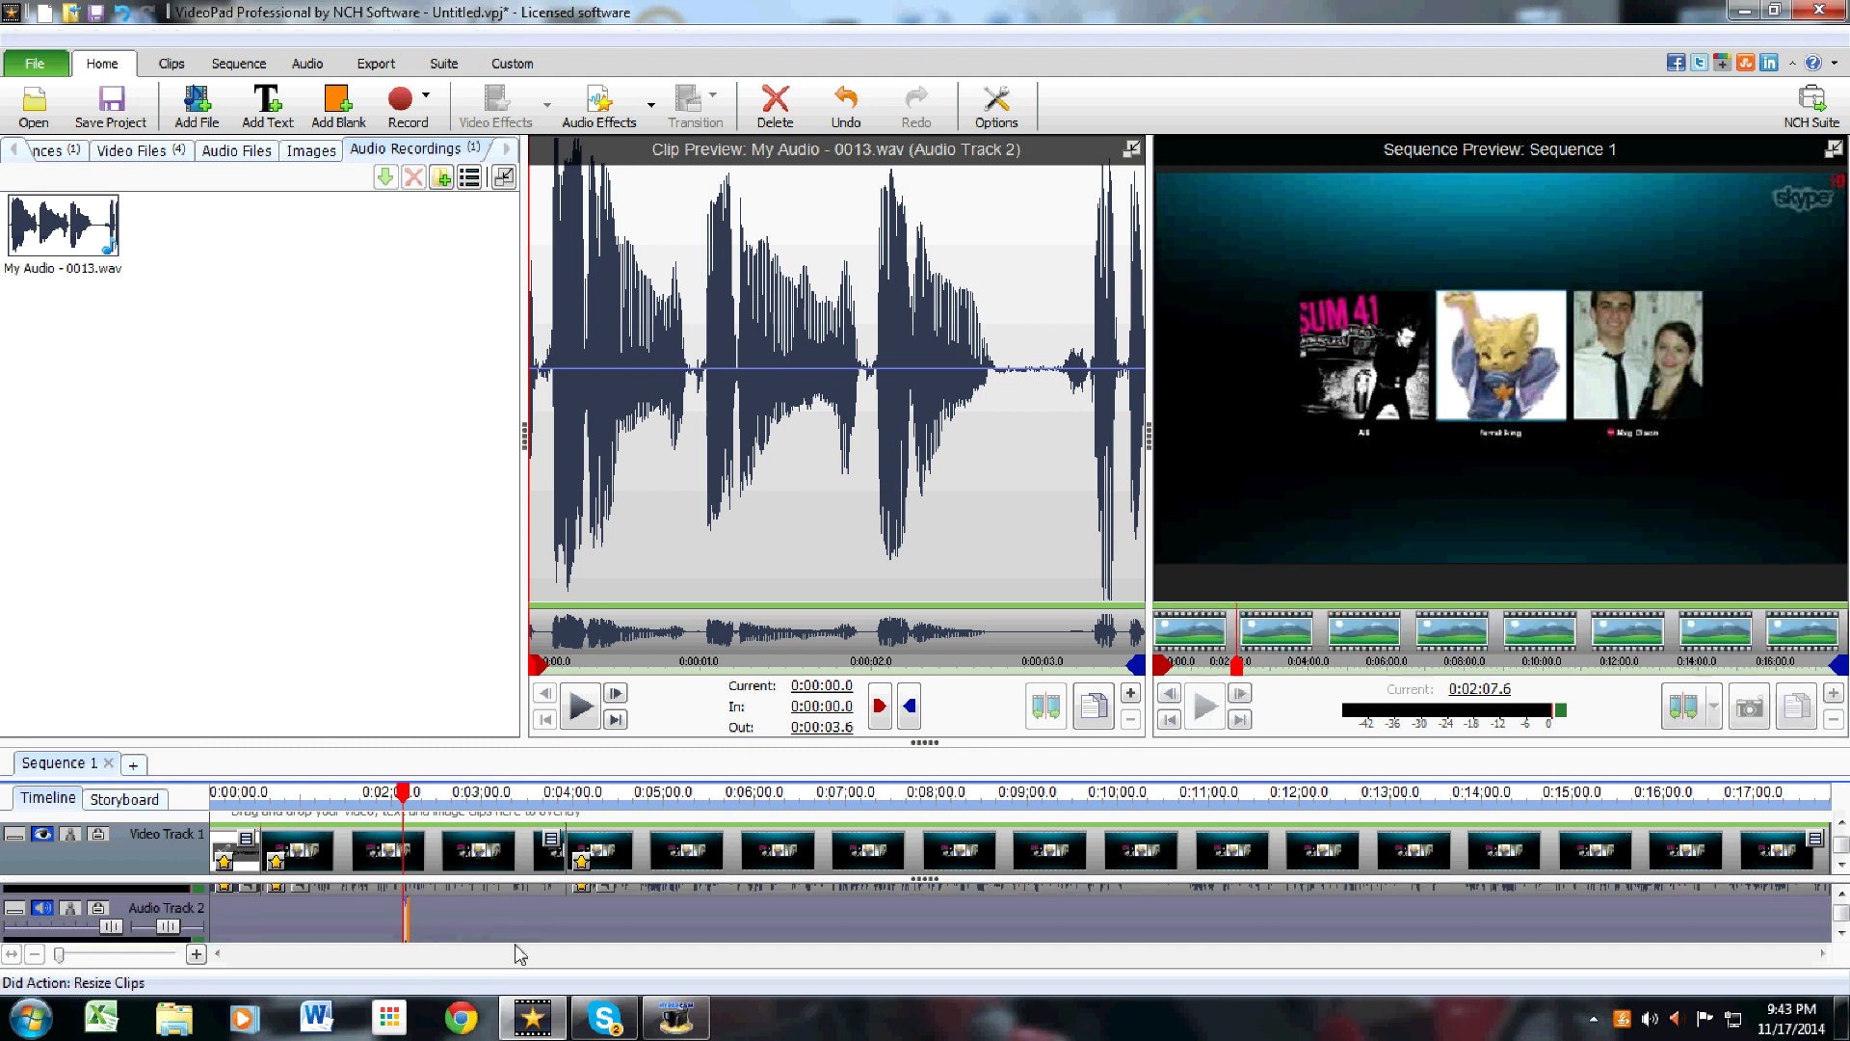
click(409, 922)
key(Delete)
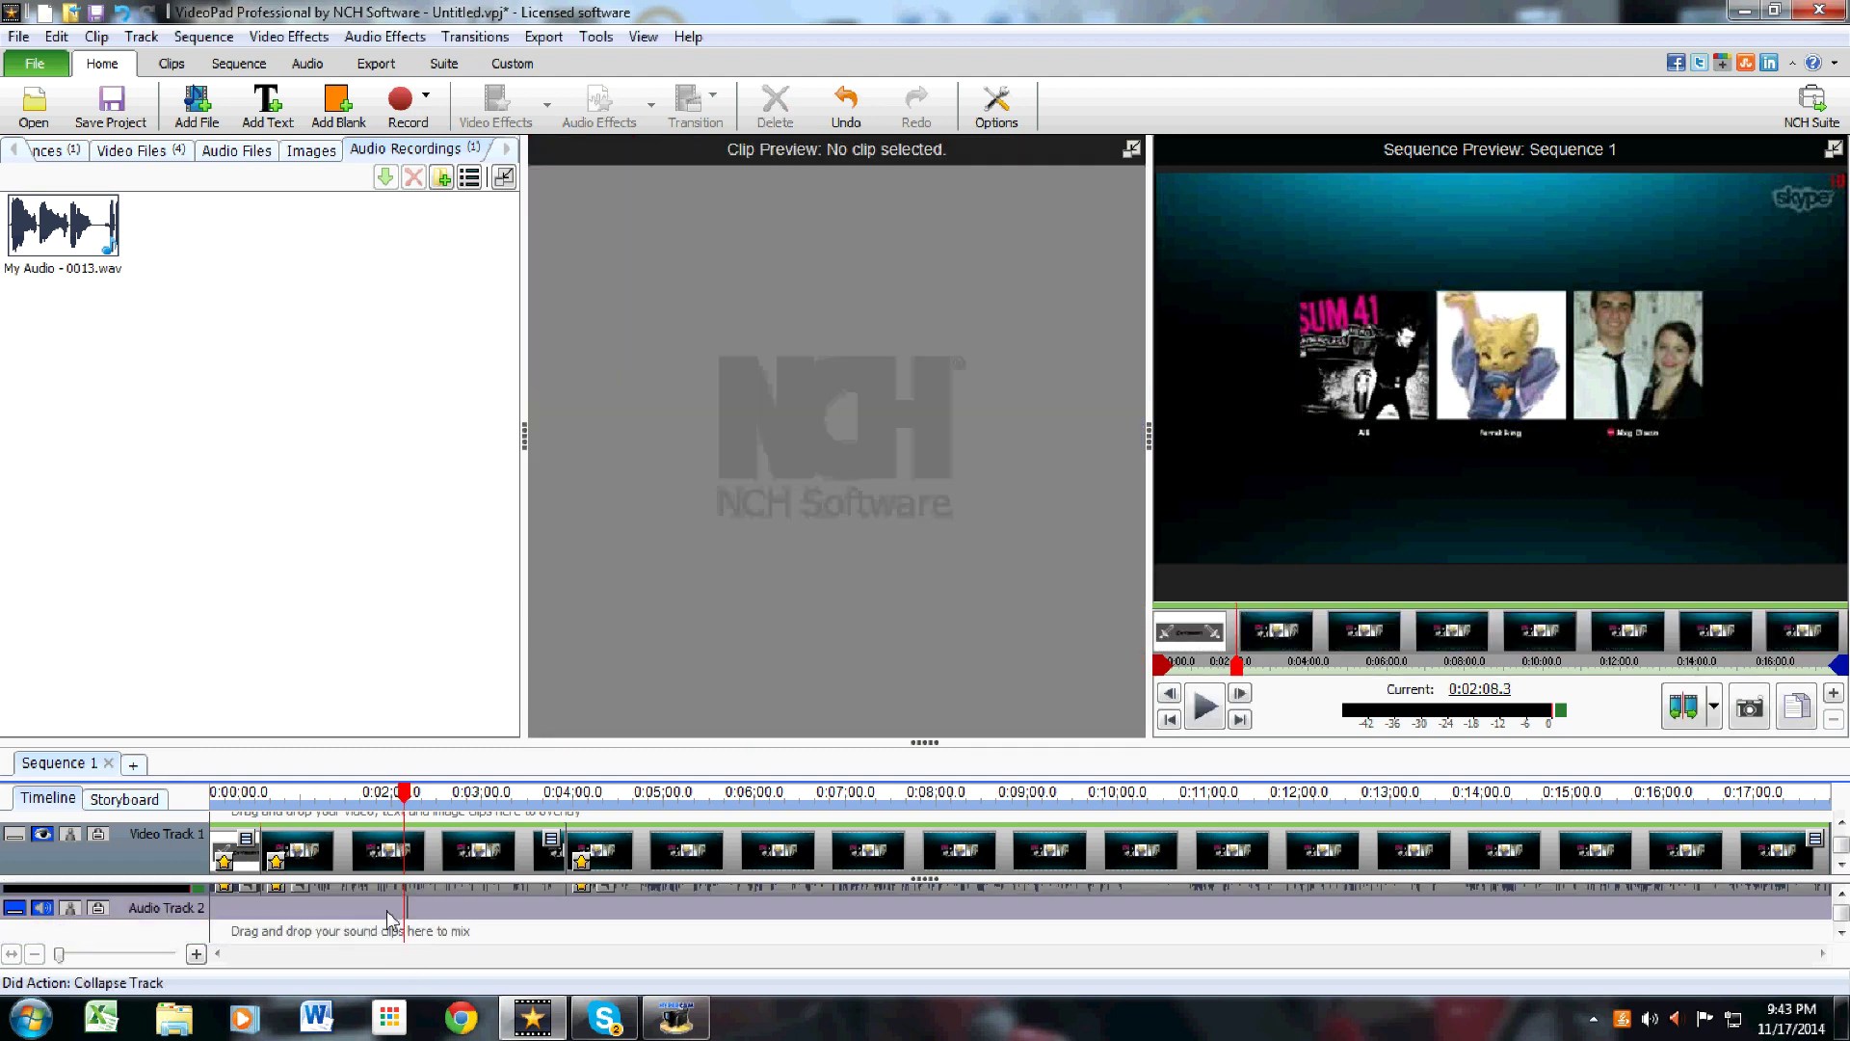
click(427, 914)
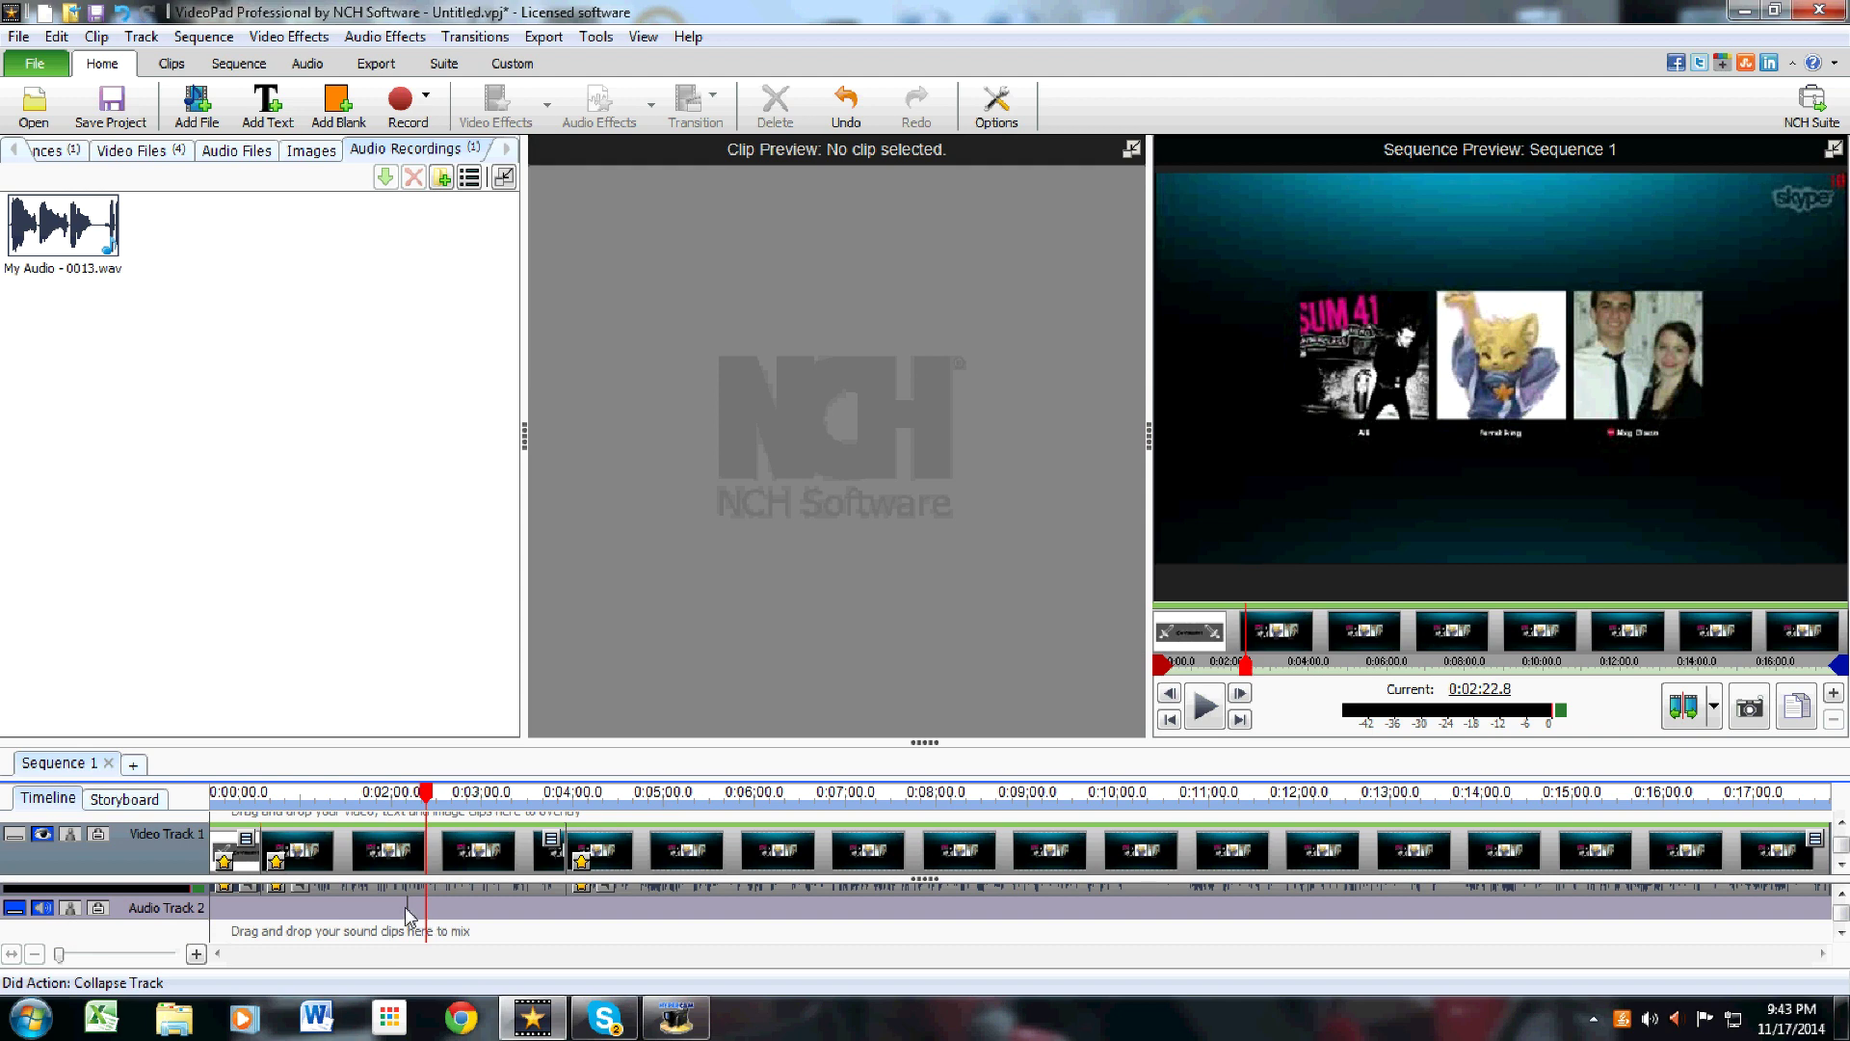
click(409, 916)
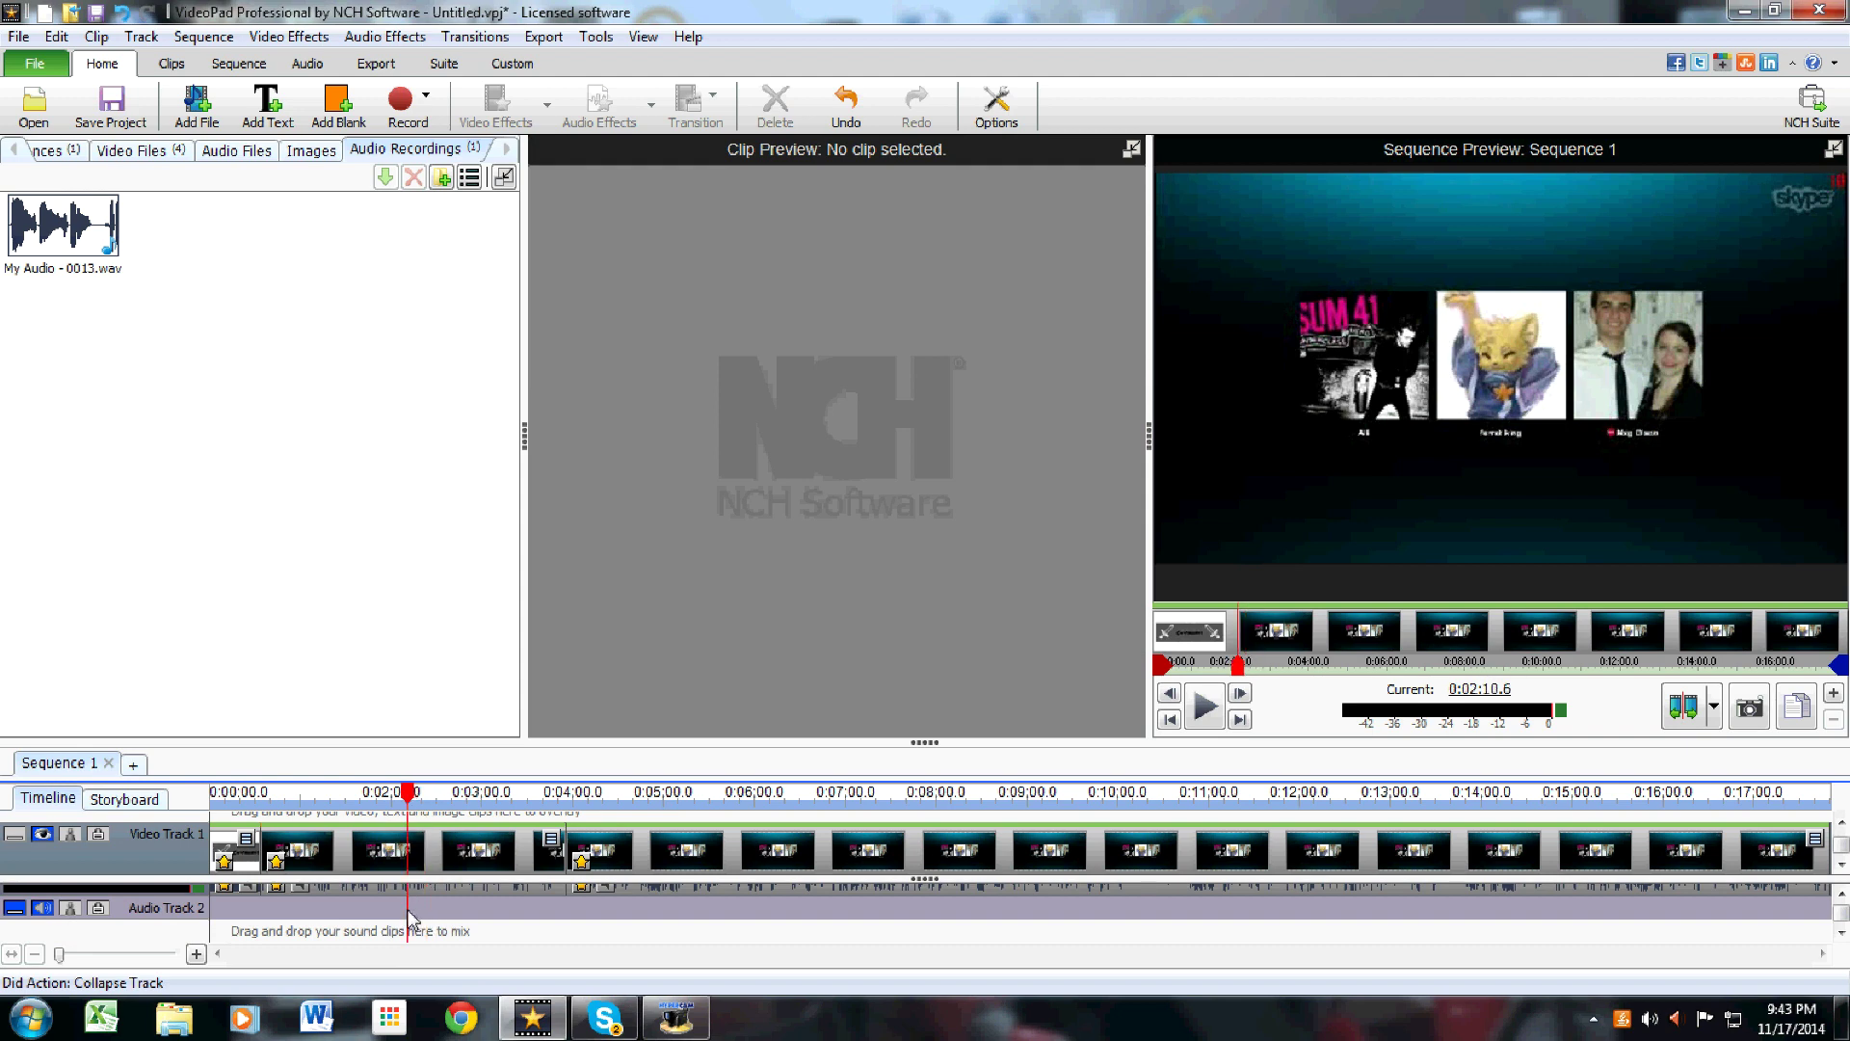
scroll(409, 921, up, 1)
scroll(408, 919, up, 1)
scroll(407, 919, up, 2)
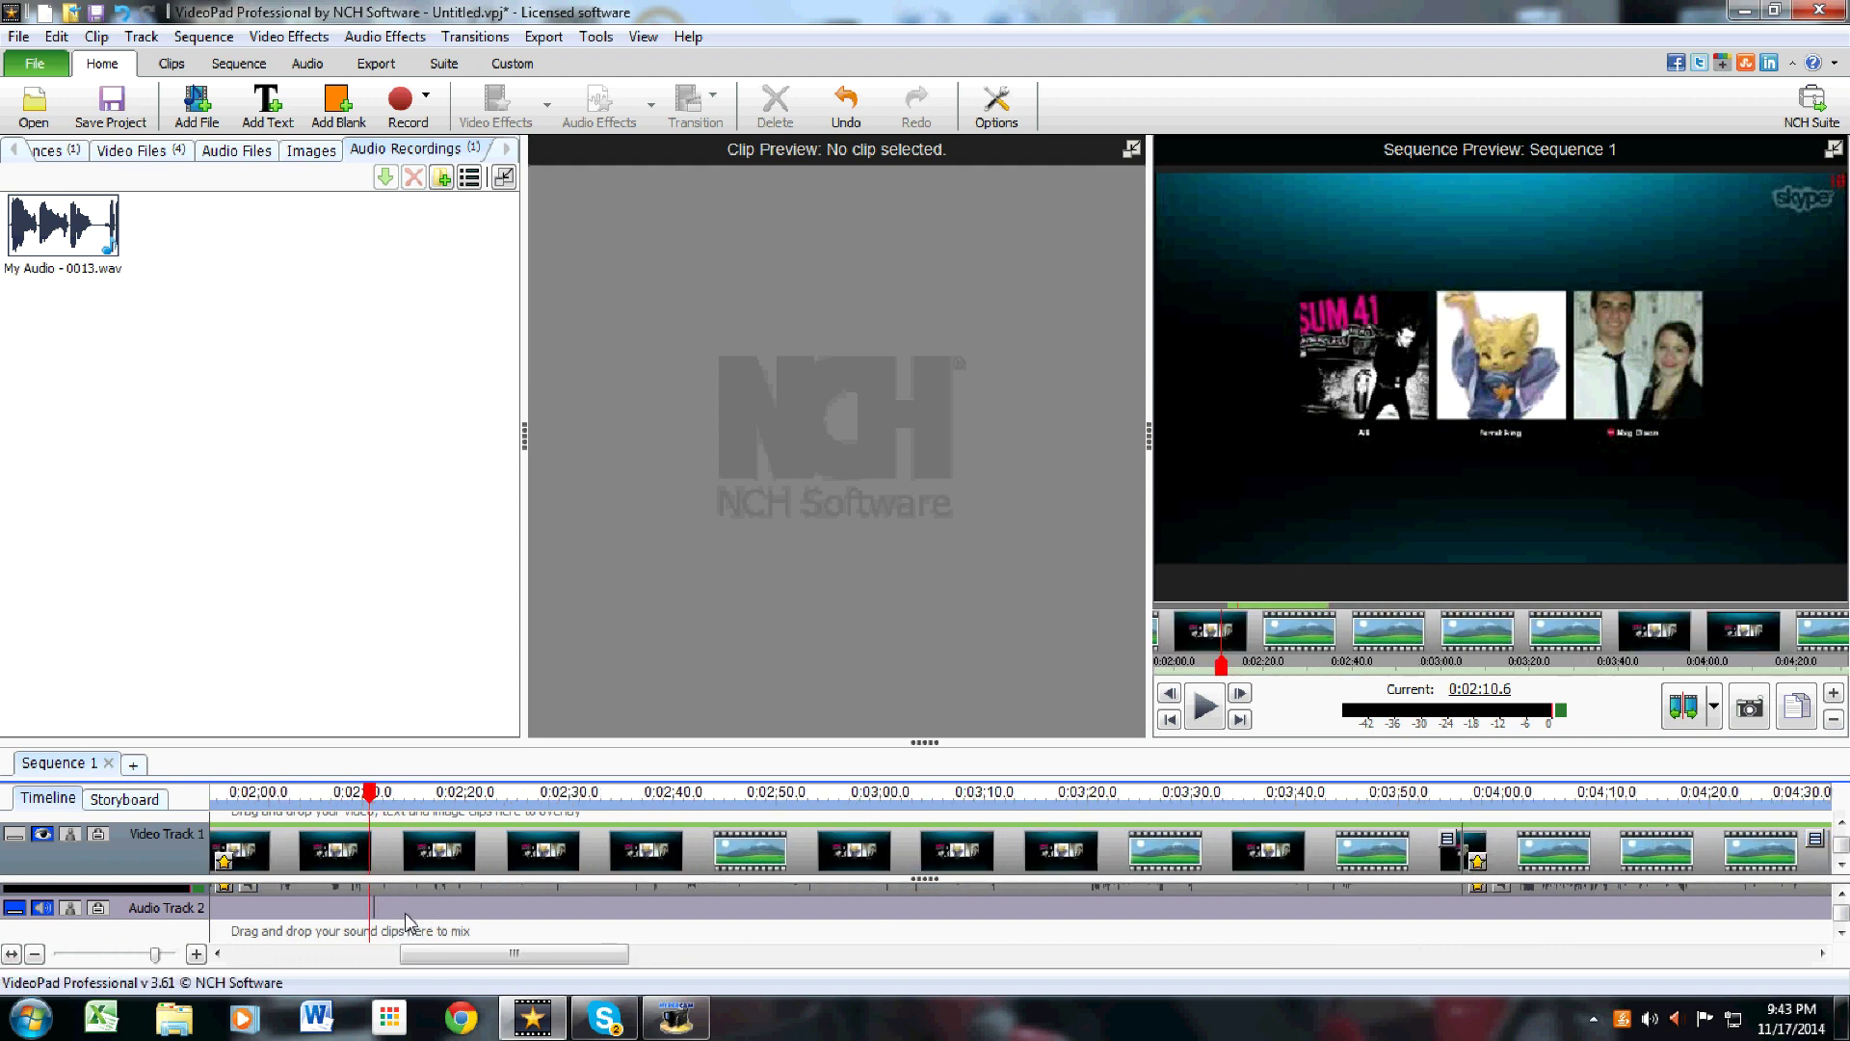
scroll(406, 916, up, 1)
Step: Zoom out to the whole sequence and hide Audio Track 2
click(372, 908)
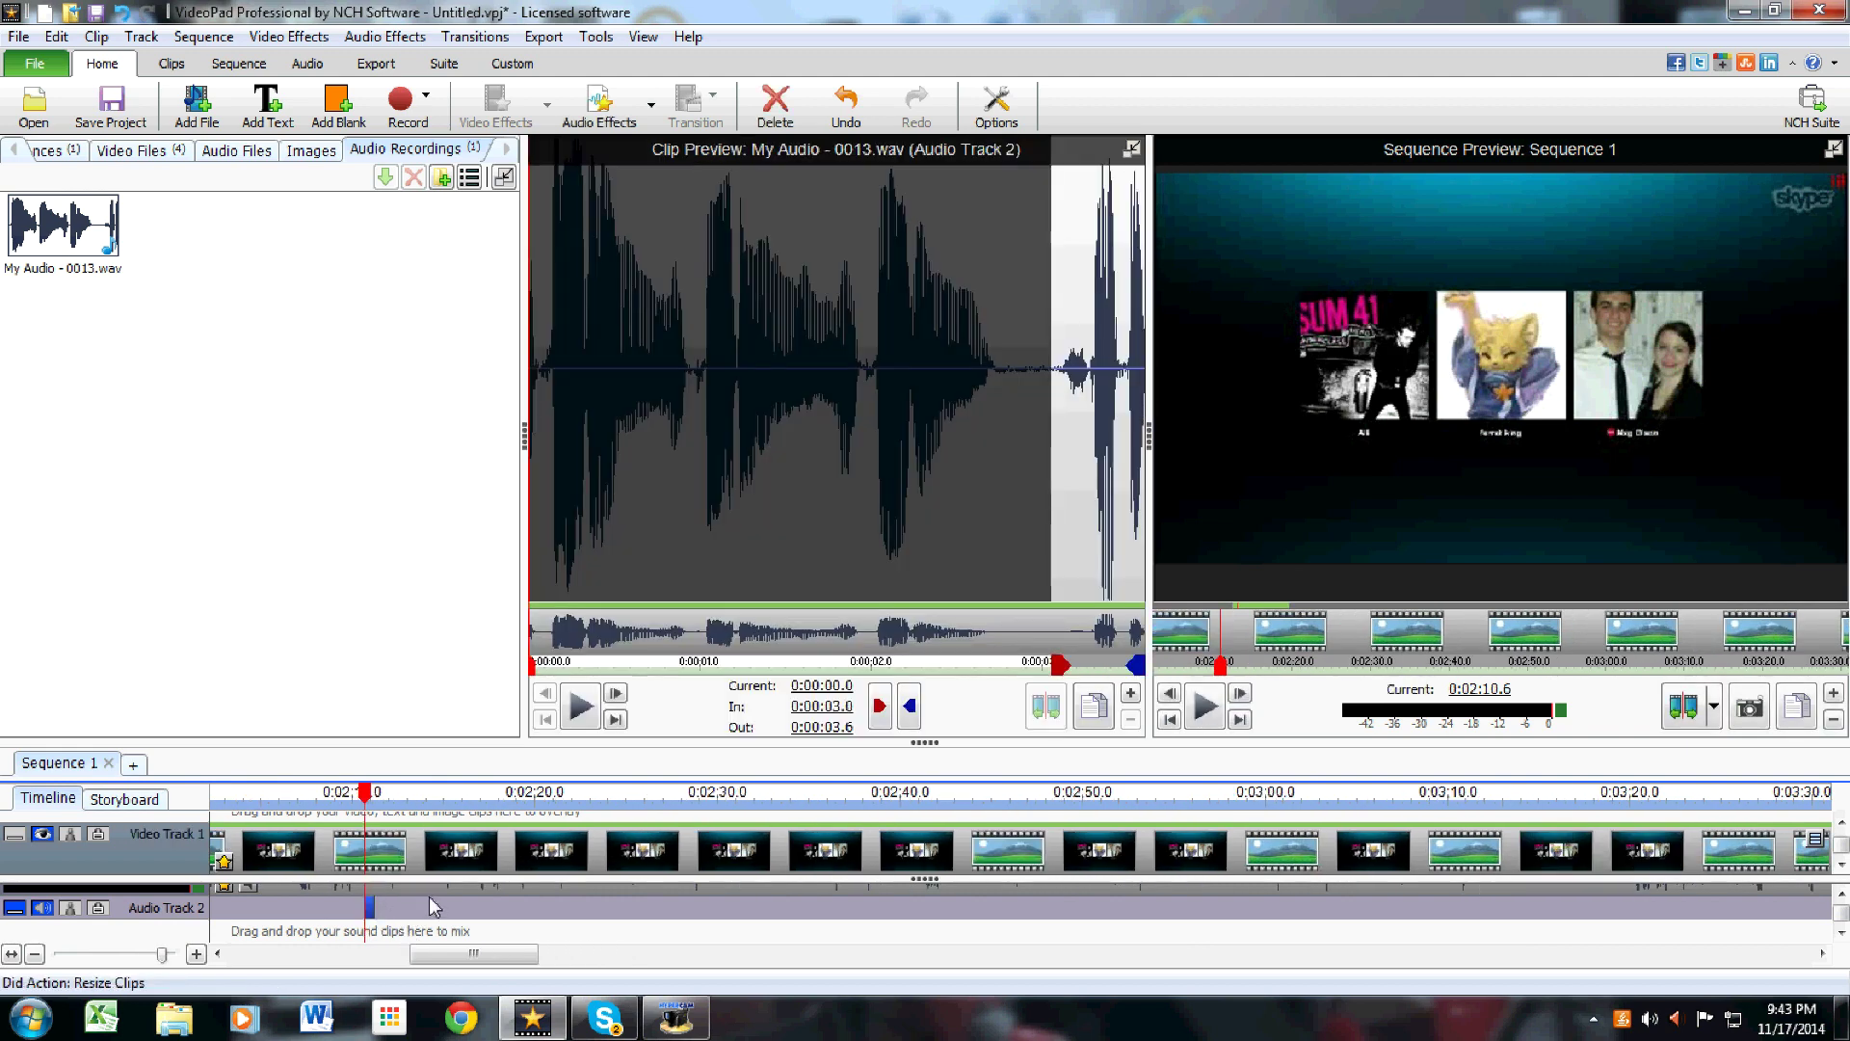
drag(162, 955, 58, 954)
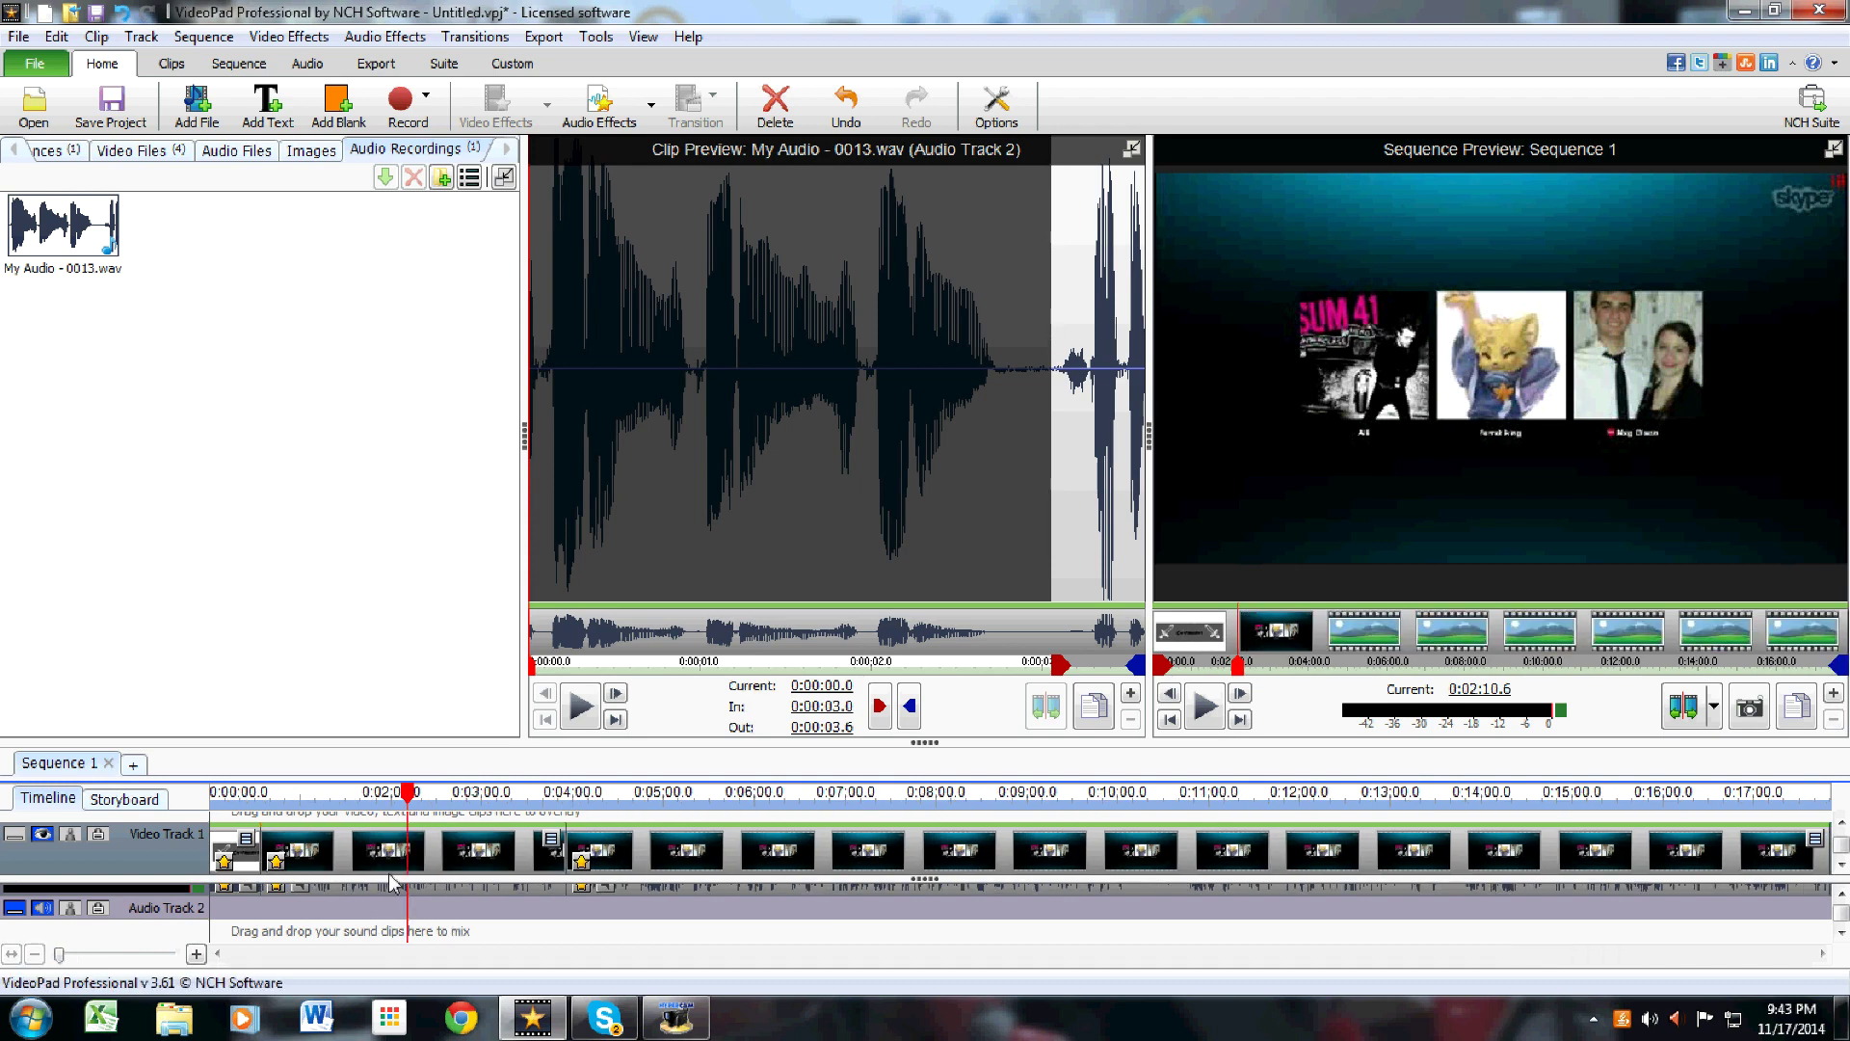
click(41, 907)
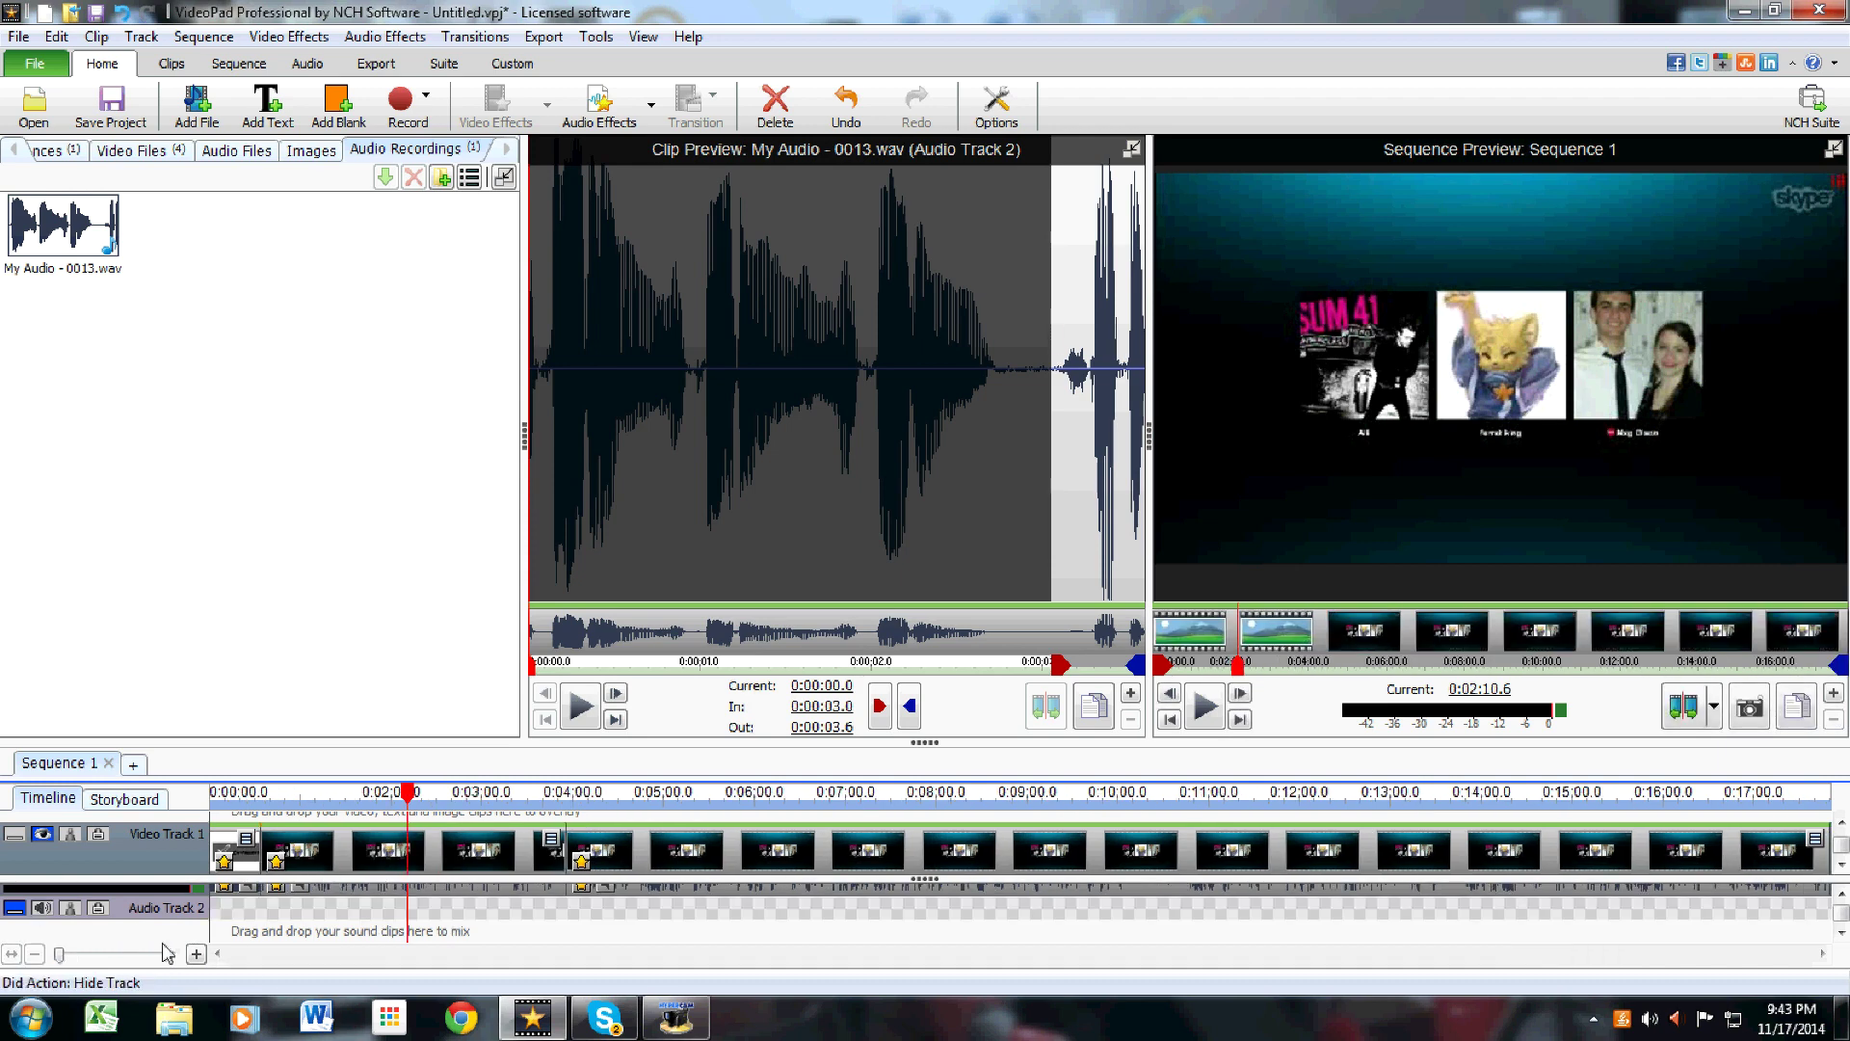
click(341, 905)
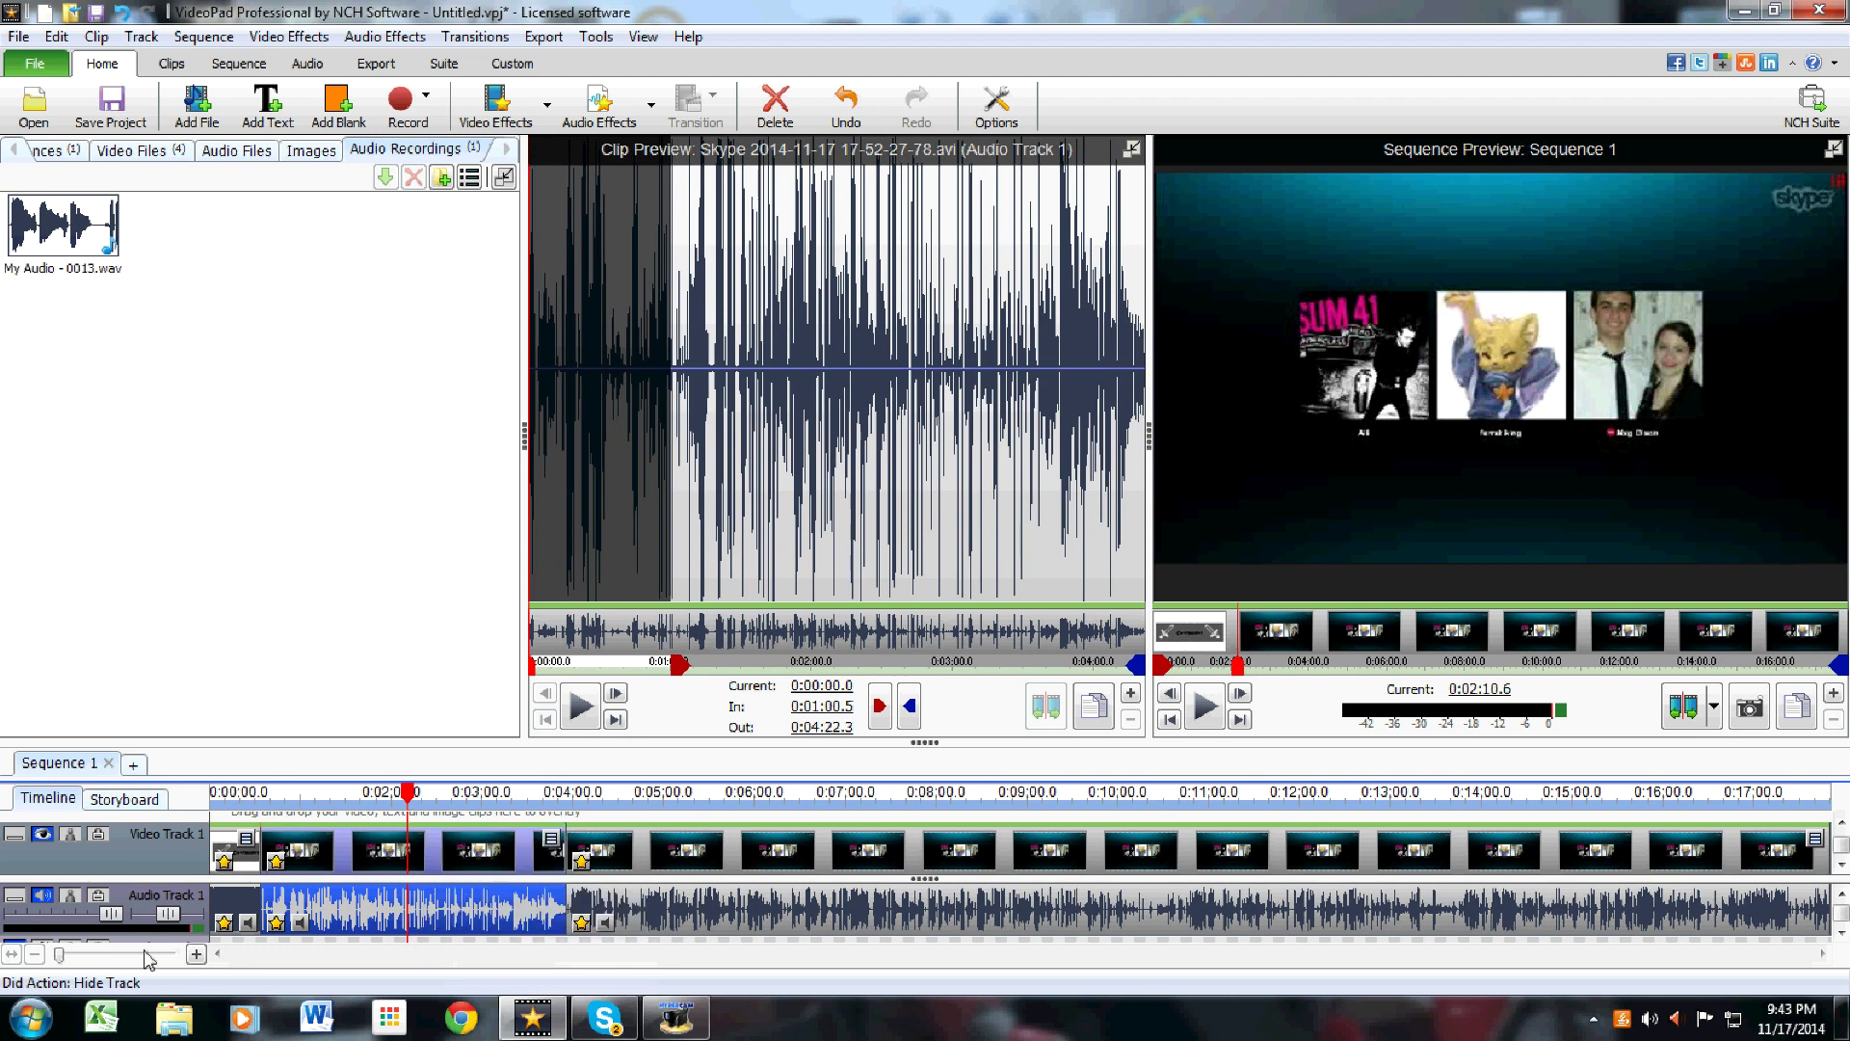
mouse_move(119, 914)
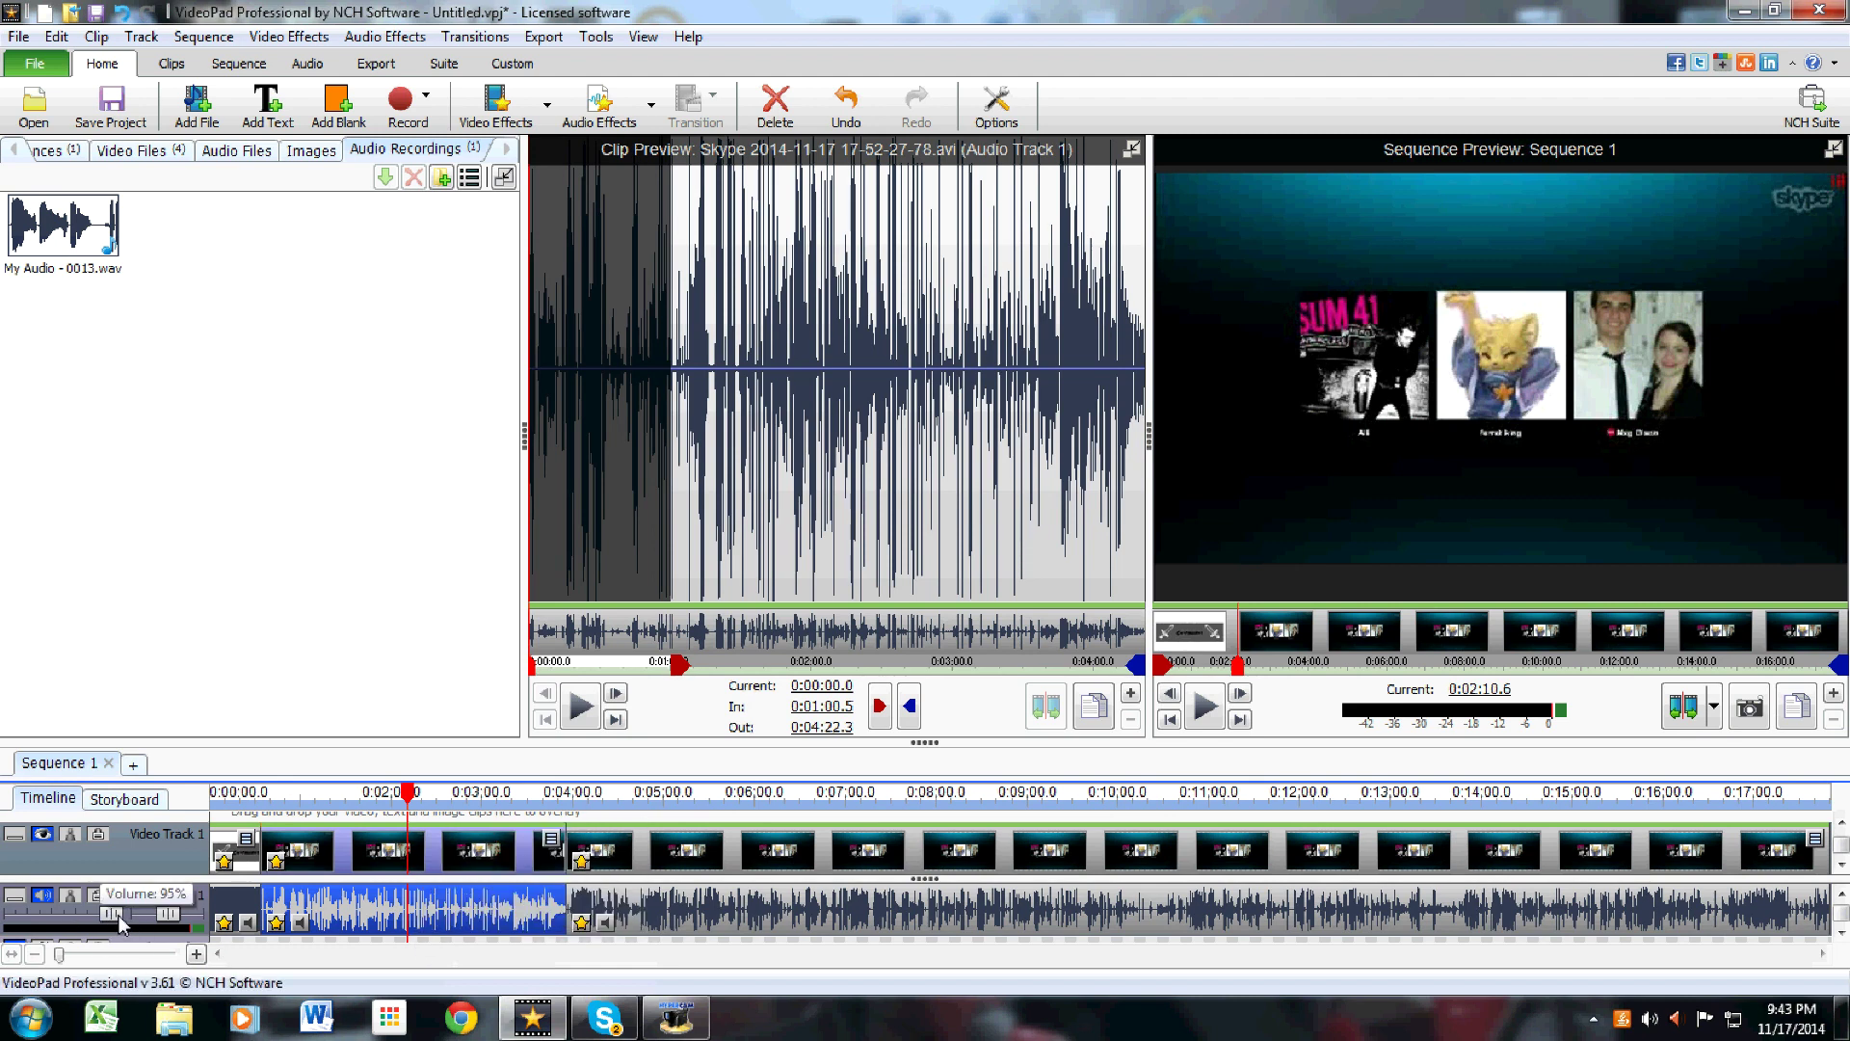
Step: Slide Audio Track 1's volume to 100% and bring up the Skype recording's Audio Effects
drag(120, 924, 144, 916)
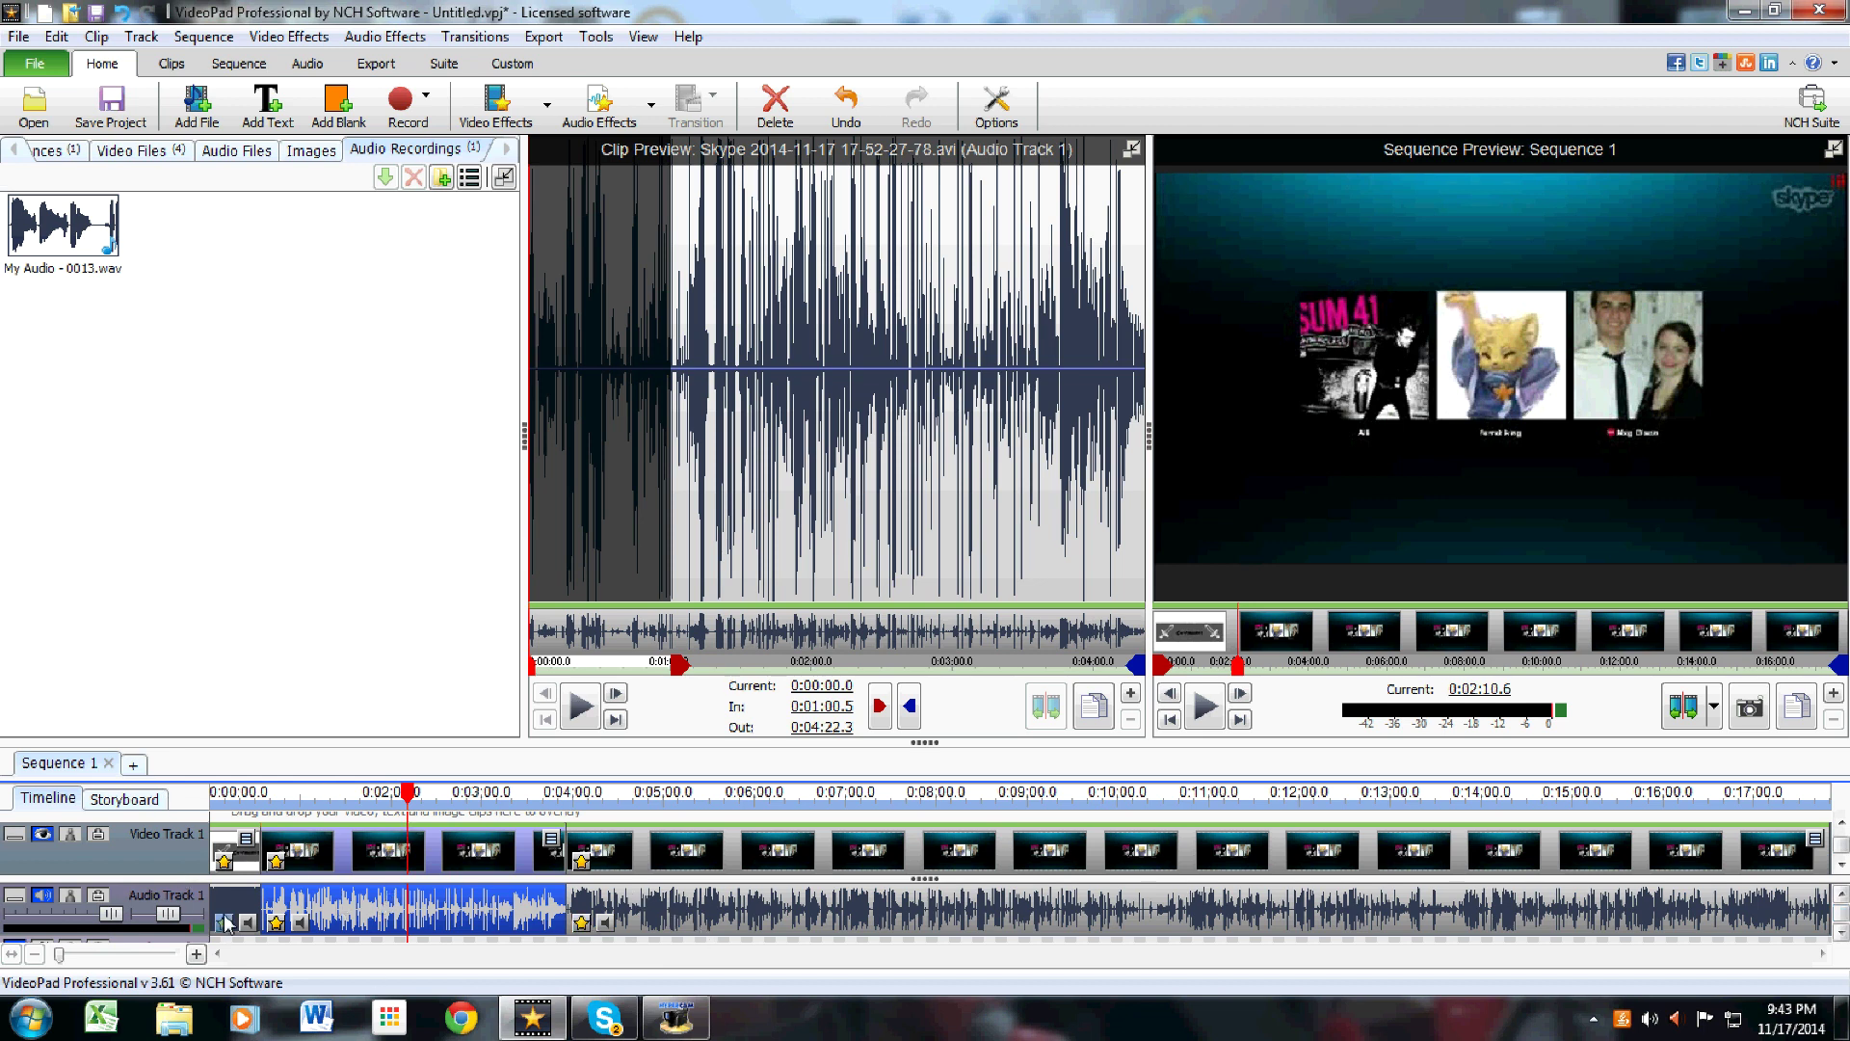
click(276, 923)
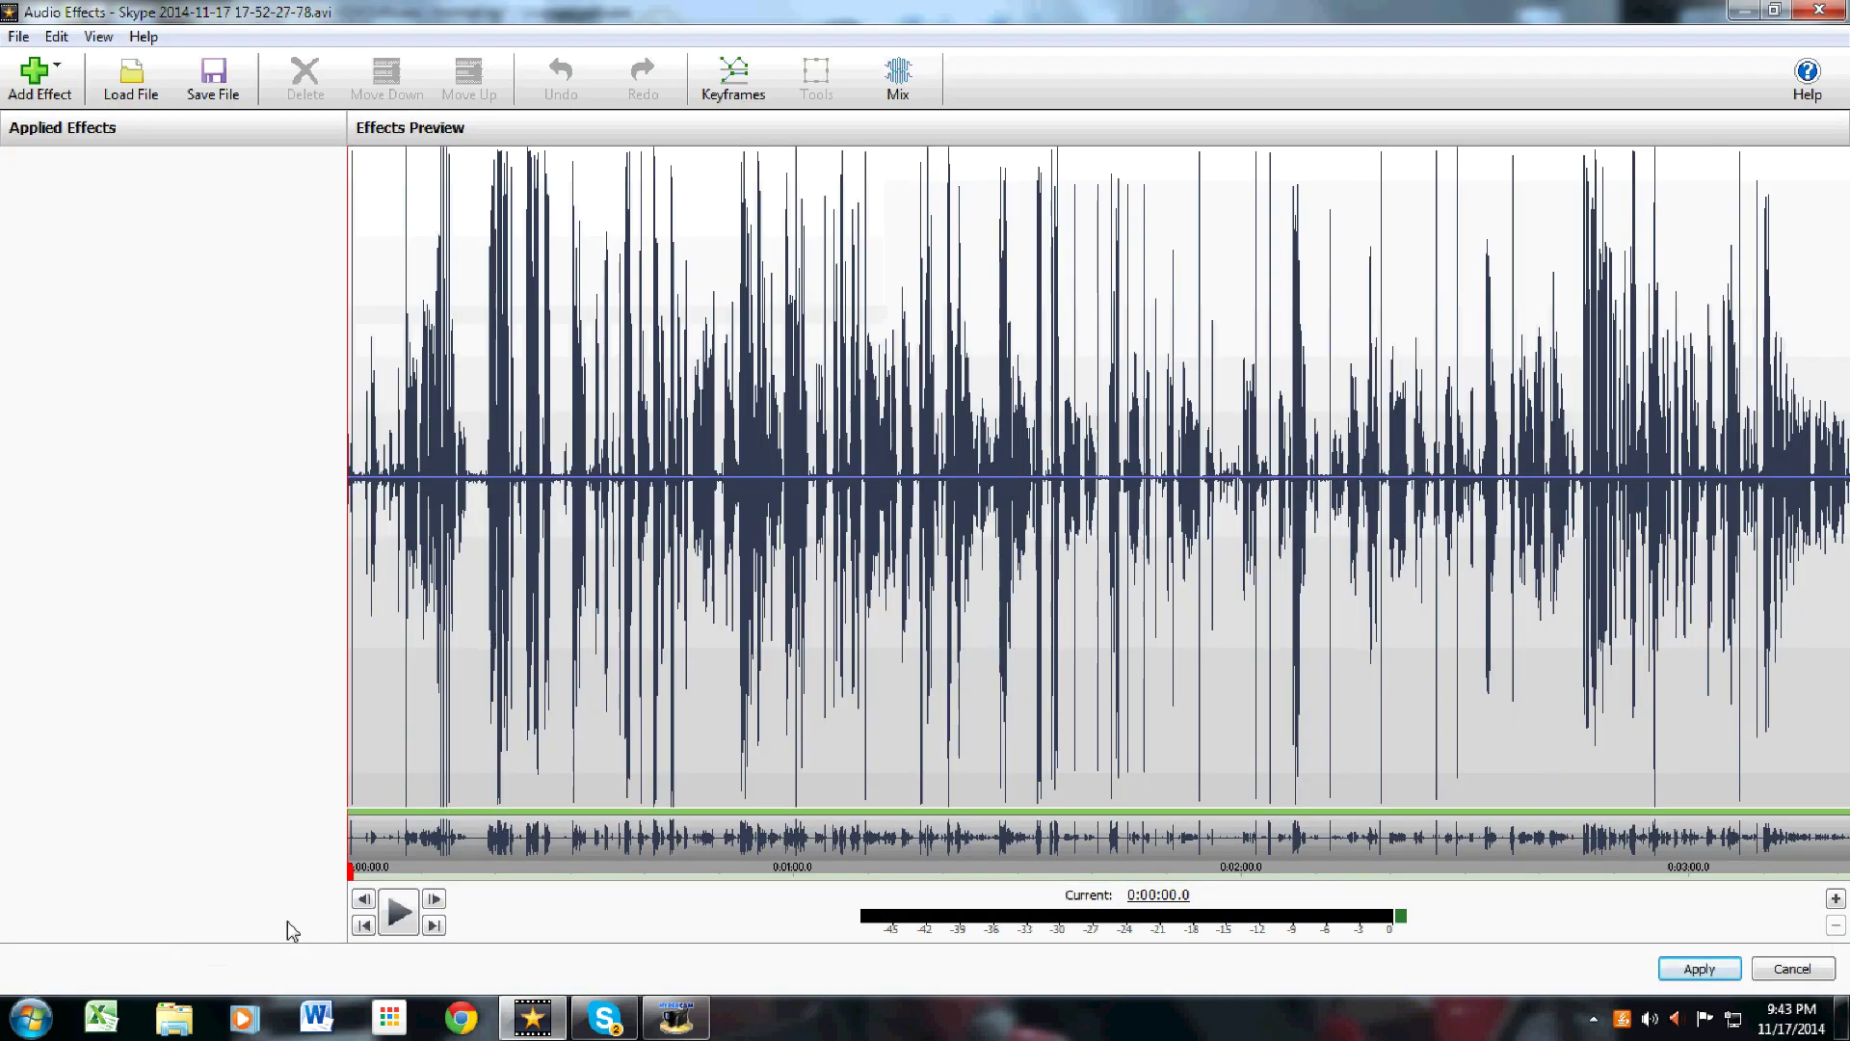
Step: Apply an Amplify effect with Gain 400 to the Skype recording's audio
click(67, 103)
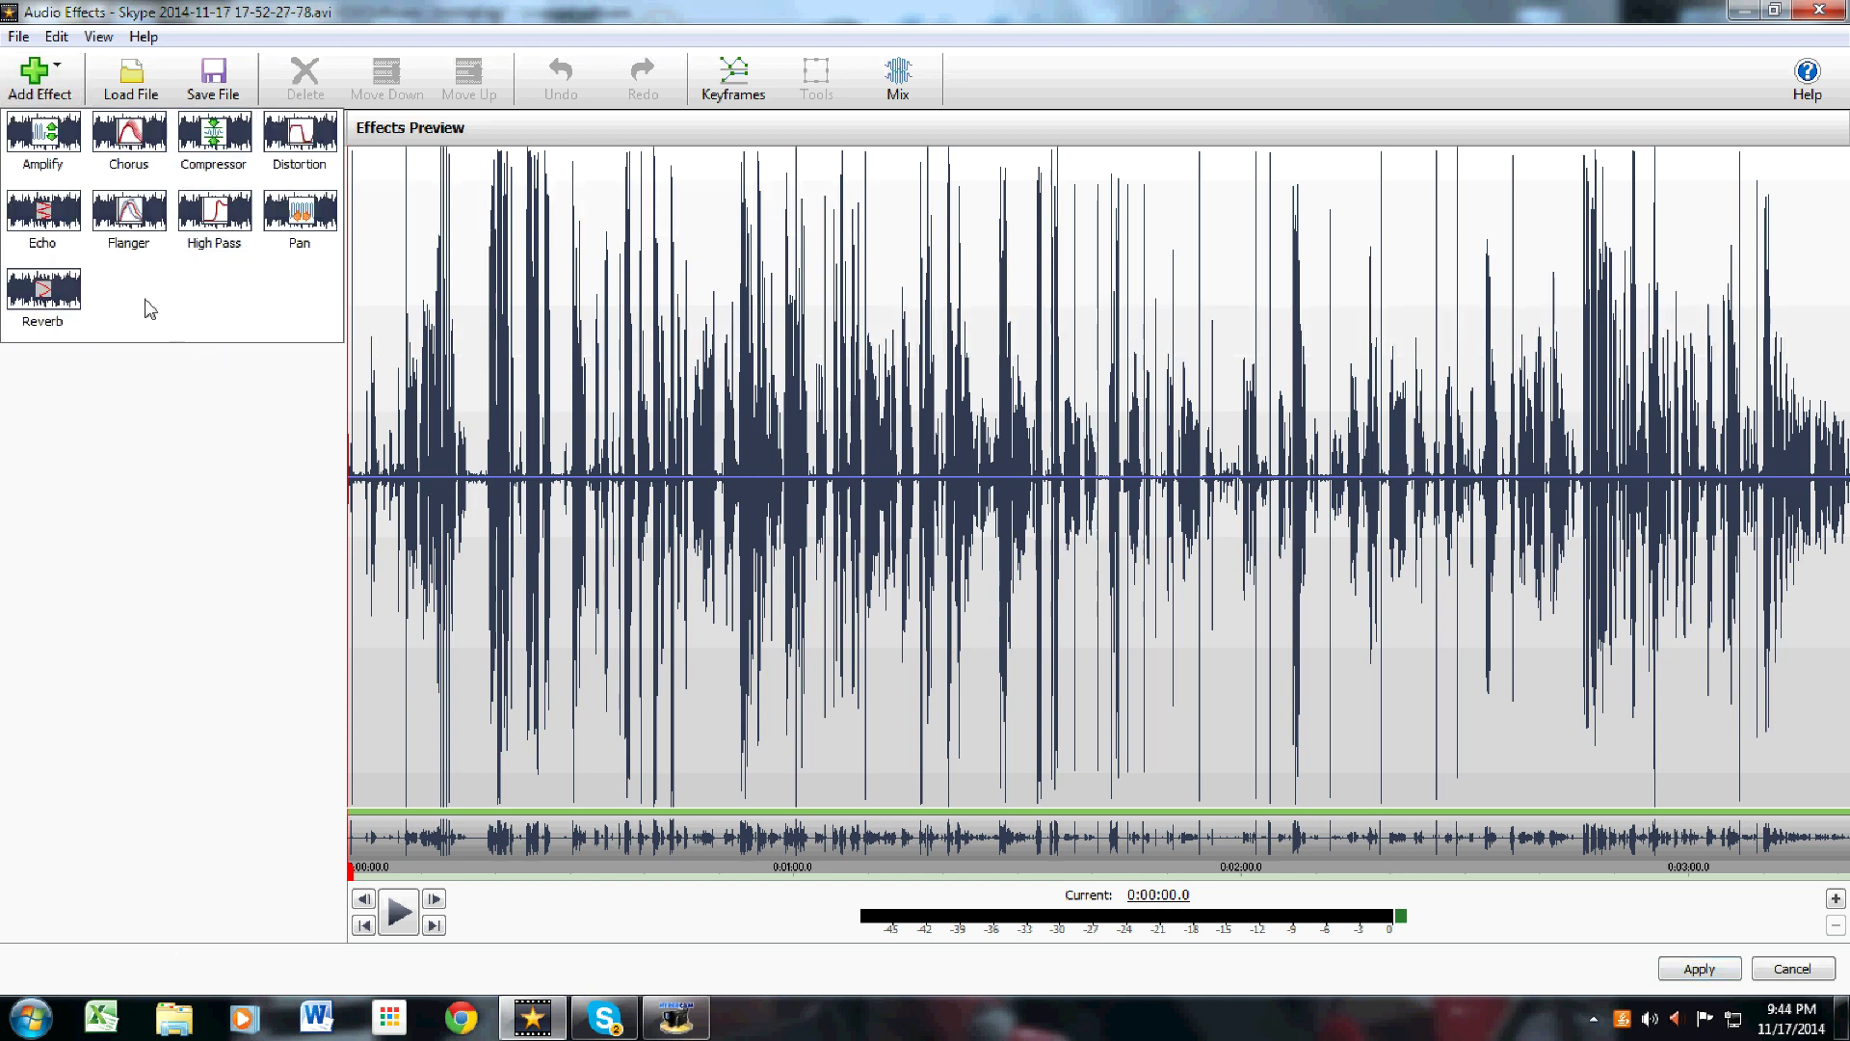
click(60, 173)
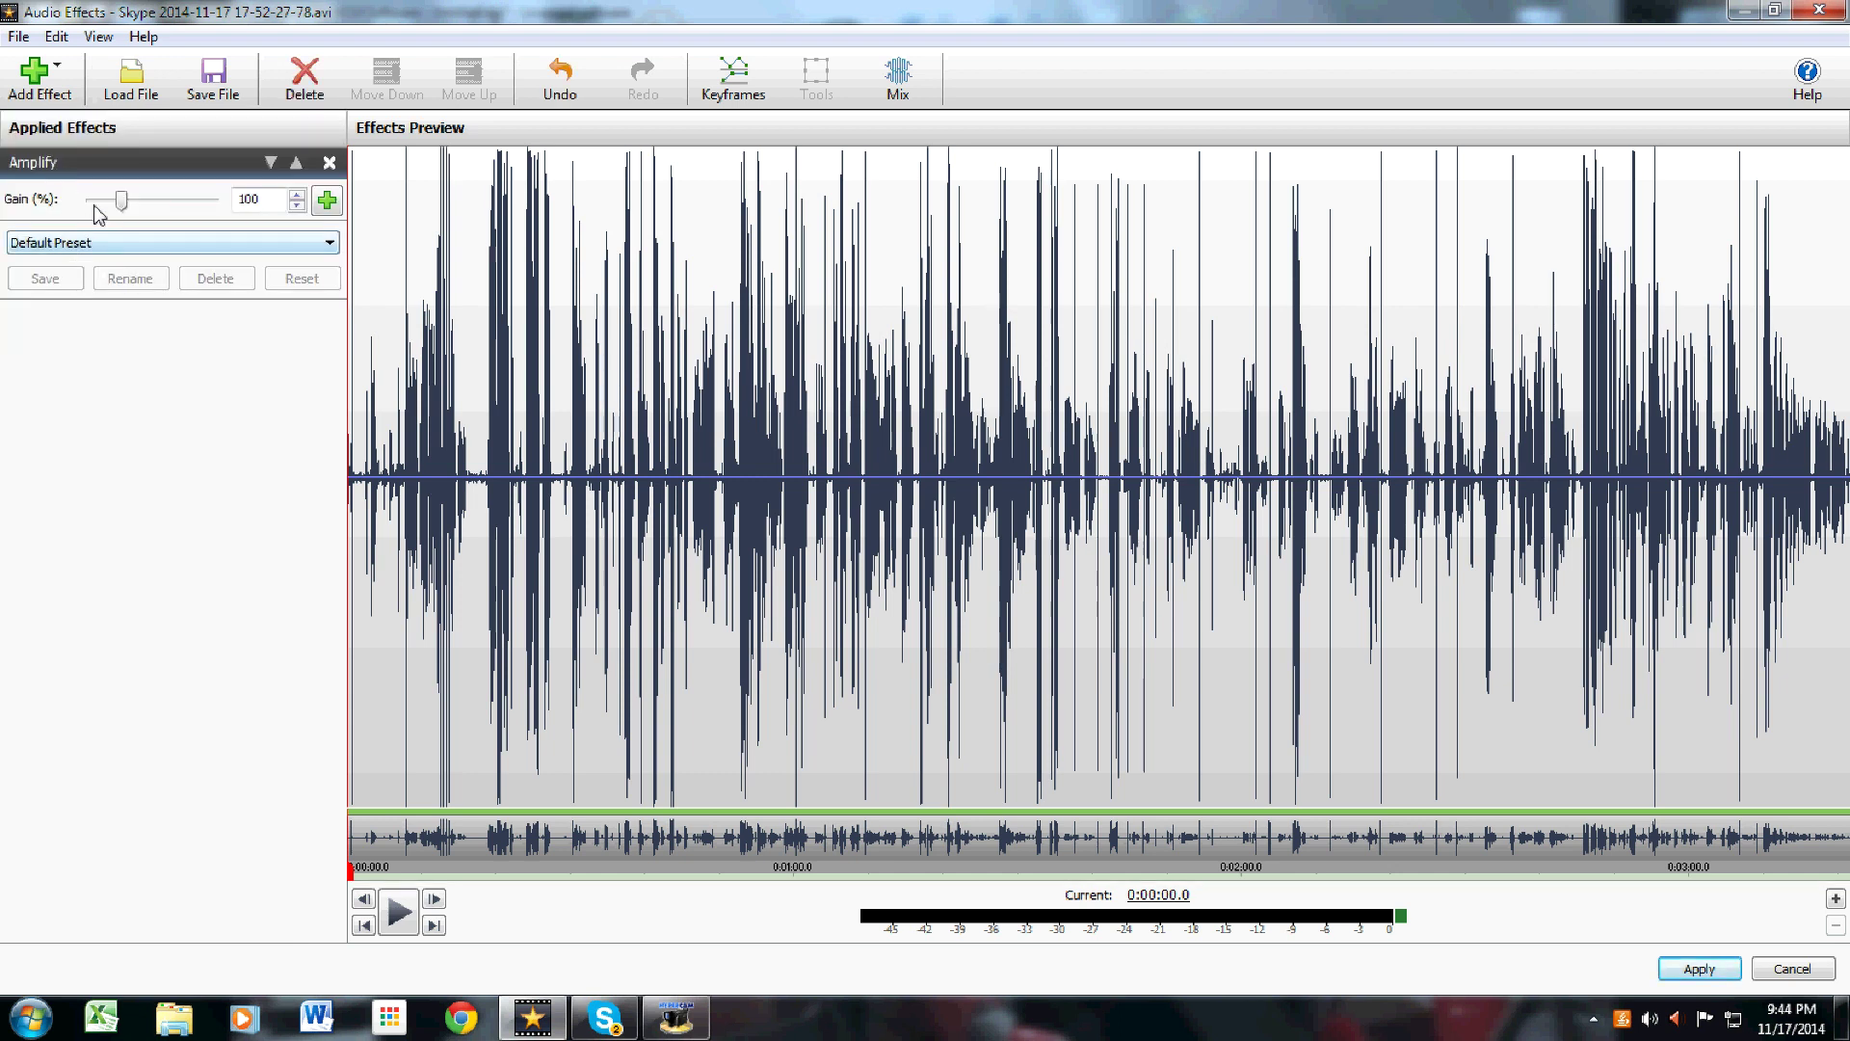
mouse_move(123, 200)
mouse_down()
mouse_move(212, 201)
mouse_move(92, 201)
mouse_move(181, 201)
mouse_move(63, 180)
mouse_move(212, 201)
mouse_up()
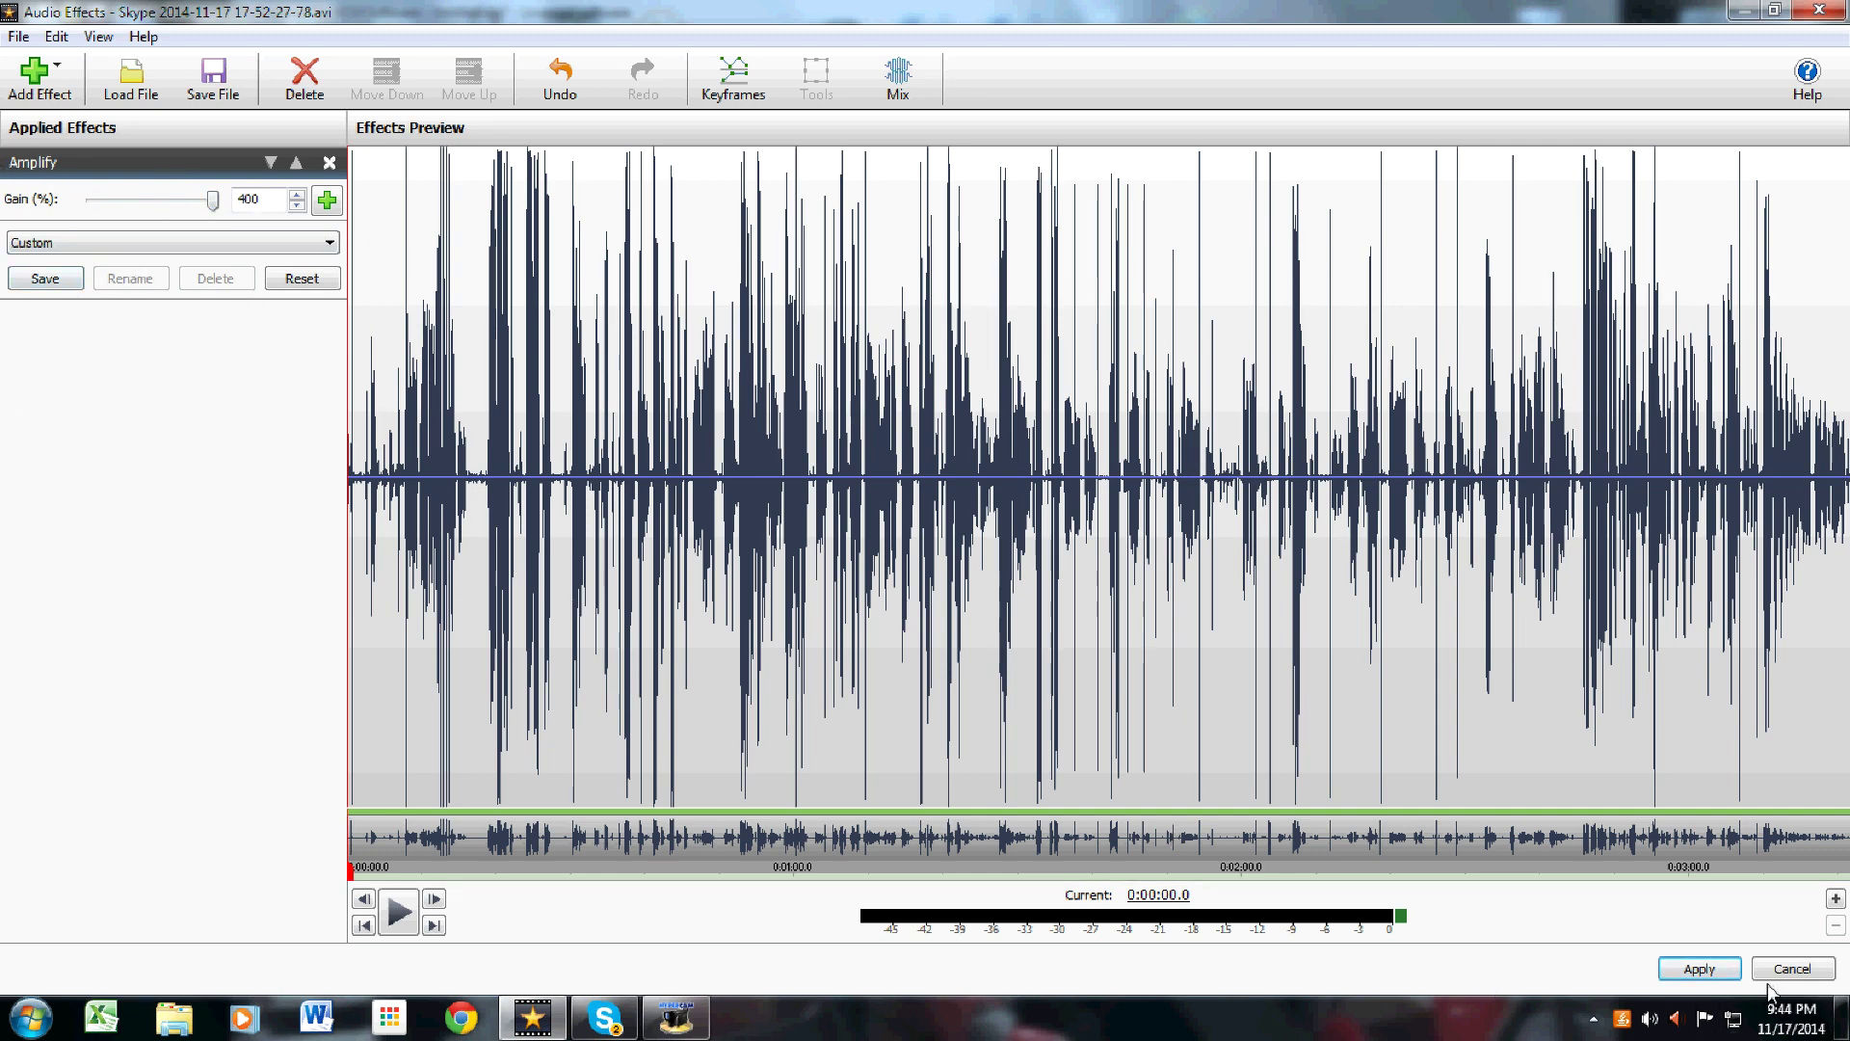
click(1705, 971)
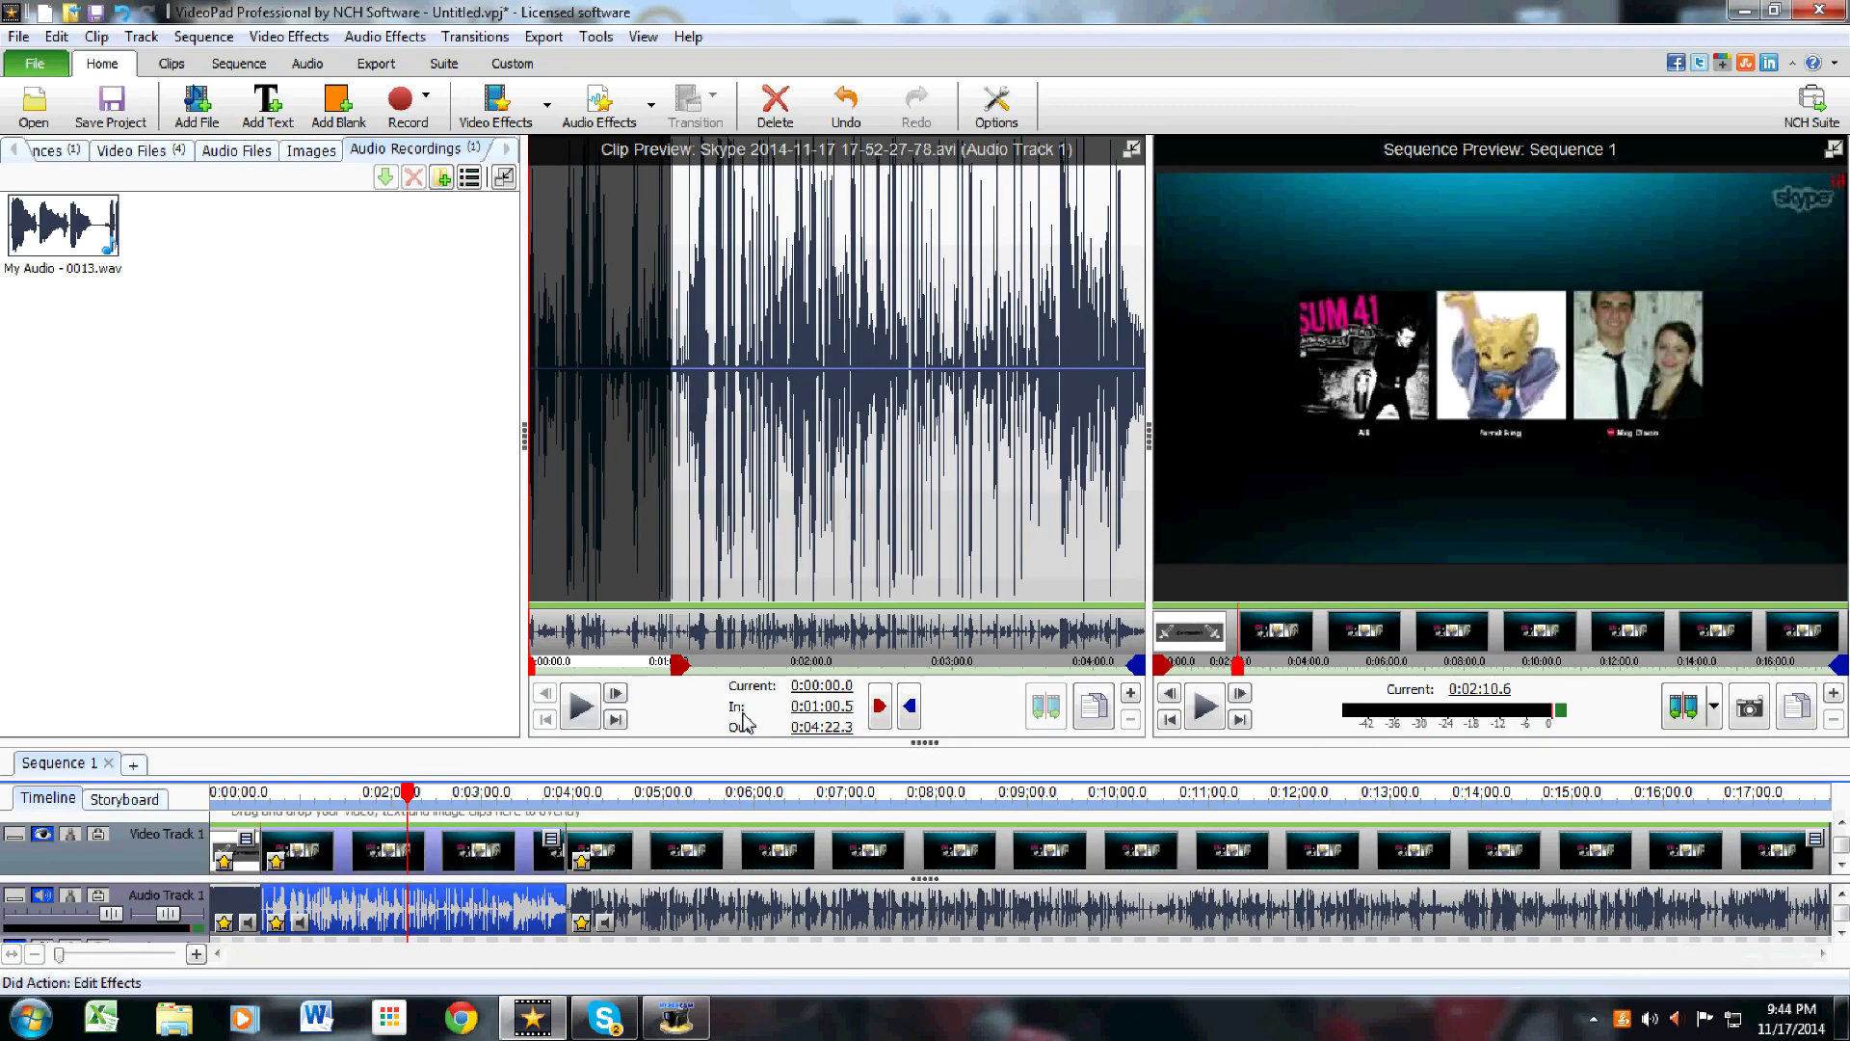
click(580, 708)
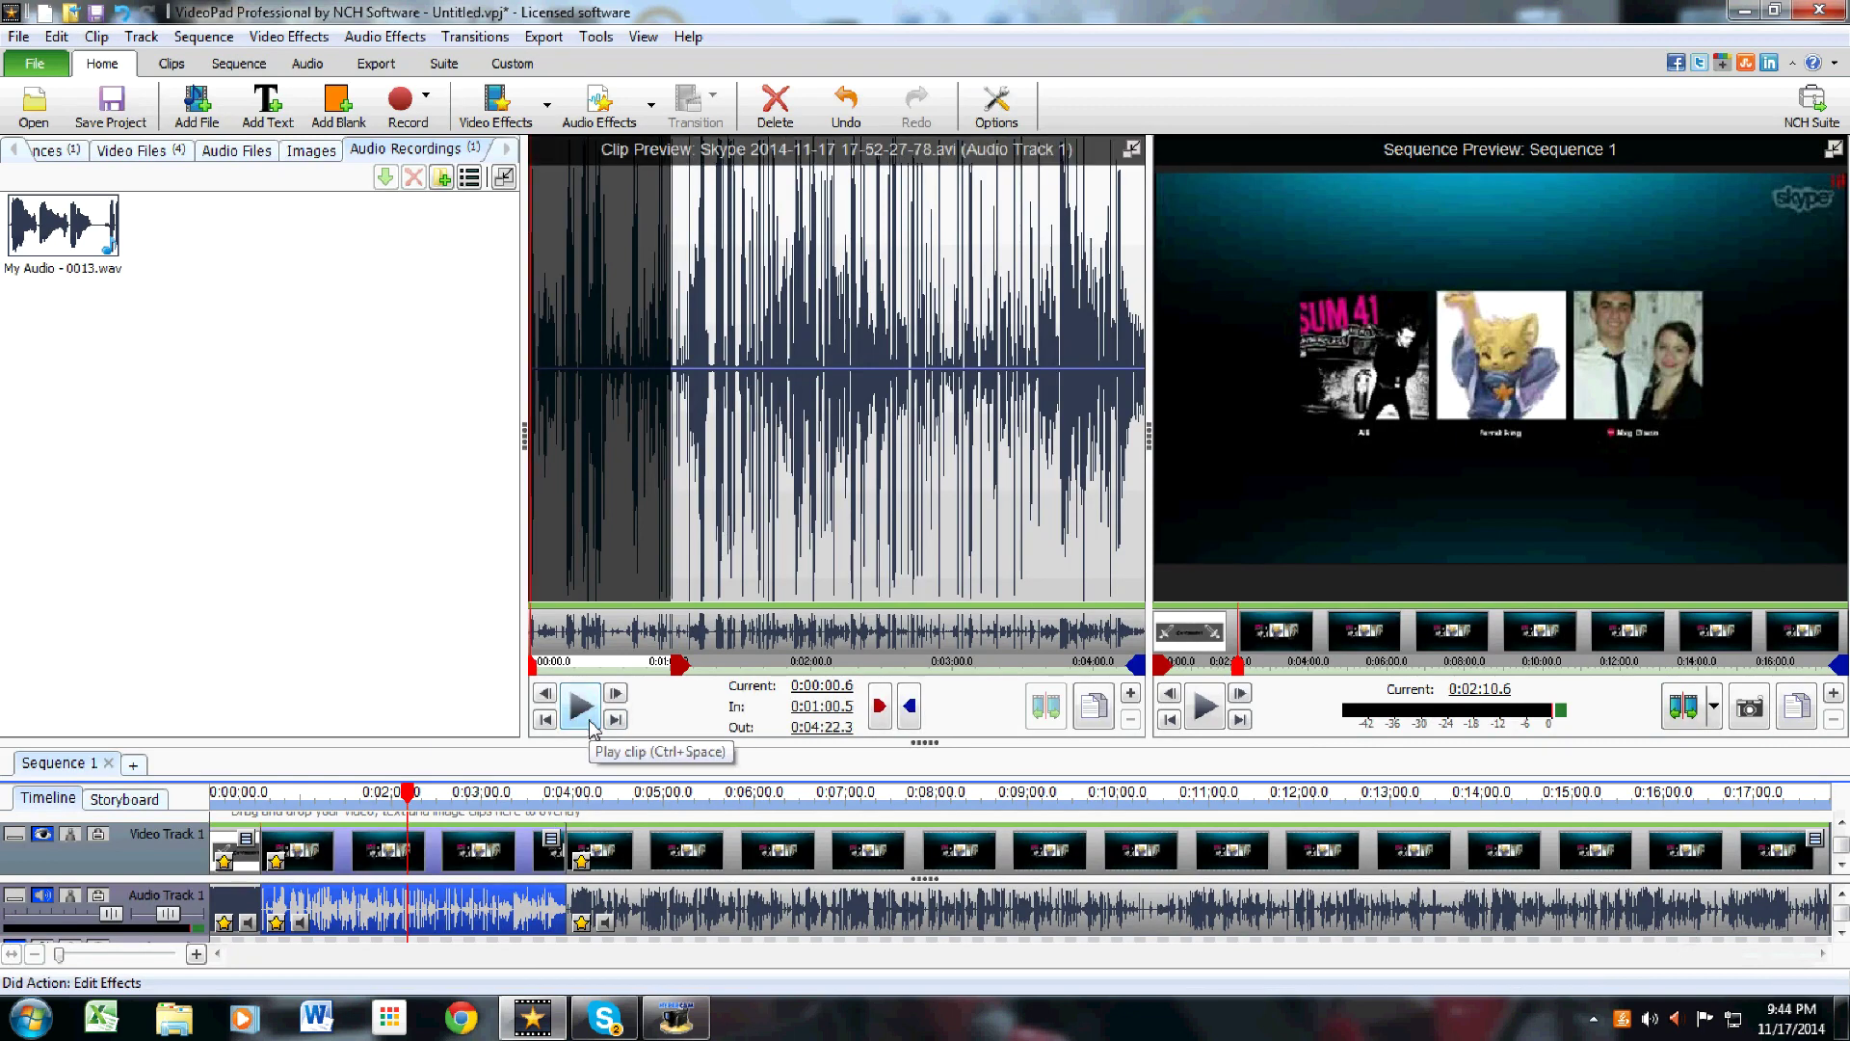